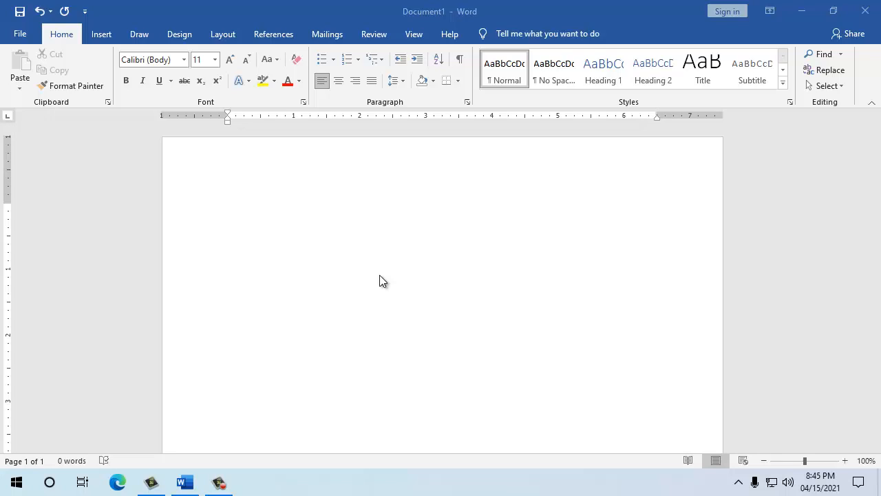
- Start a table outline on the first line with a plus sign, a run of hyphens for the first column, and another plus sign
{"action": "left_click", "coordinate": [260, 224]}
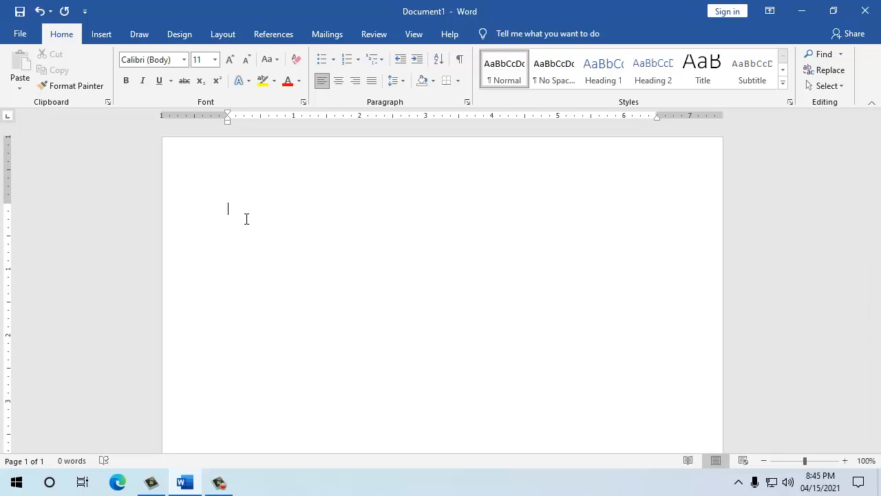
{"action": "type", "text": "+"}
{"action": "type", "text": "---------"}
{"action": "type", "text": "-------------+"}
{"action": "left_click_drag", "start_coordinate": [304, 211], "coordinate": [232, 215]}
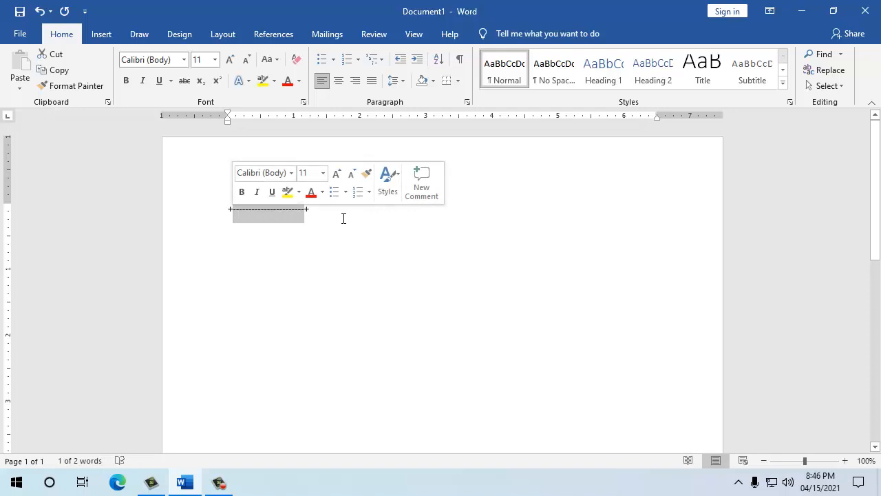
{"action": "left_click", "coordinate": [323, 209]}
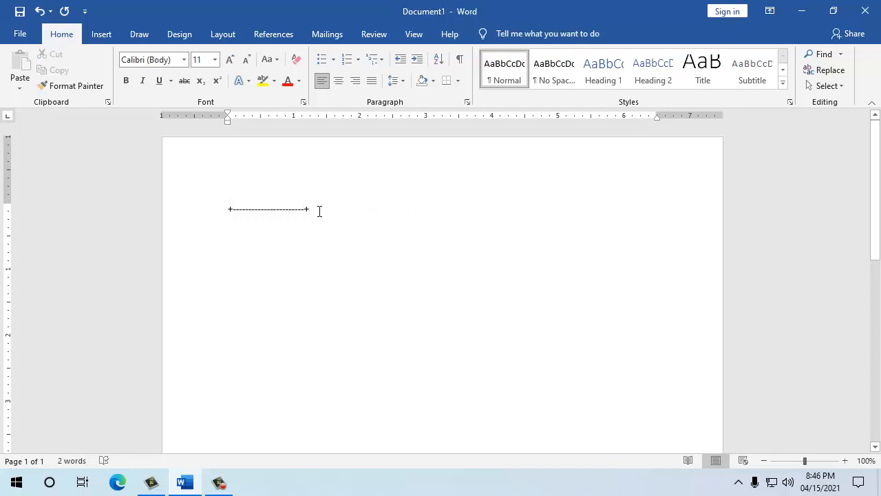
- Extend the outline with a short and a long hyphen run, each ending in a plus sign, and convert it into a three-column table
{"action": "type", "text": "----------"}
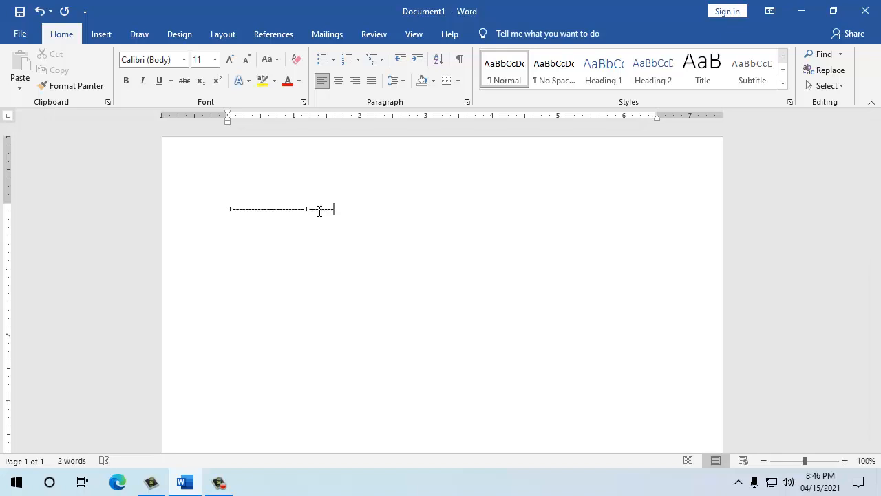
{"action": "type", "text": "----+--------------------------------------+"}
{"action": "left_click_drag", "start_coordinate": [234, 213], "coordinate": [479, 211]}
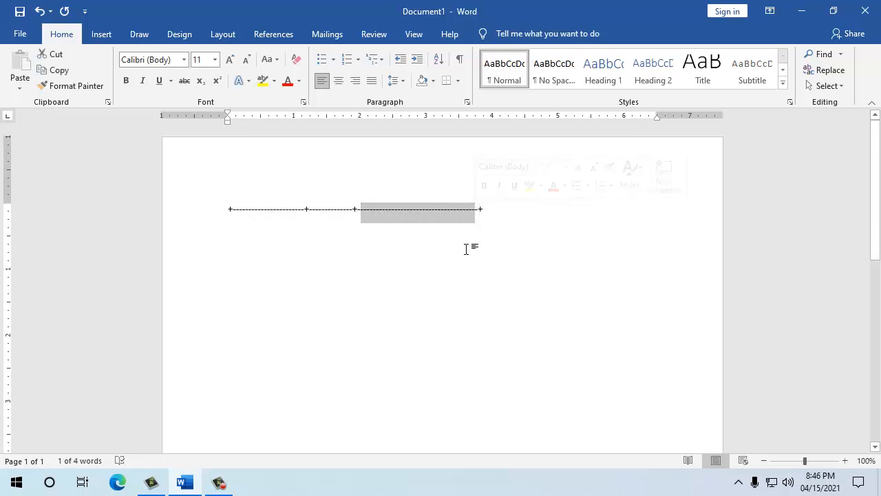
{"action": "left_click", "coordinate": [490, 217]}
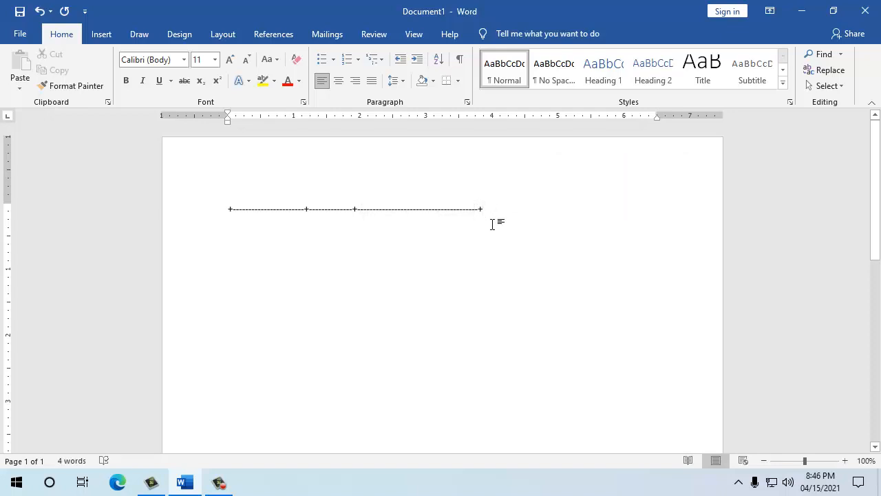
{"action": "key", "text": "Return"}
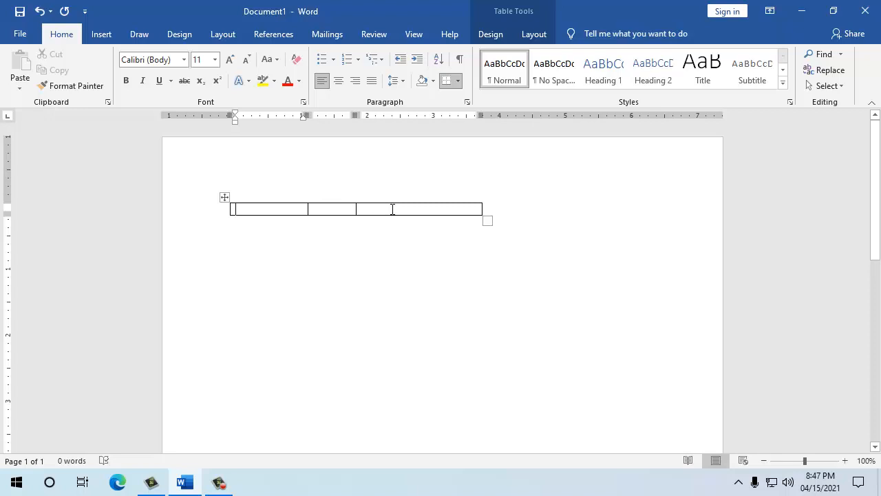
- Move through the table cells past the last one to add a second and a third row
{"action": "key", "text": "Tab"}
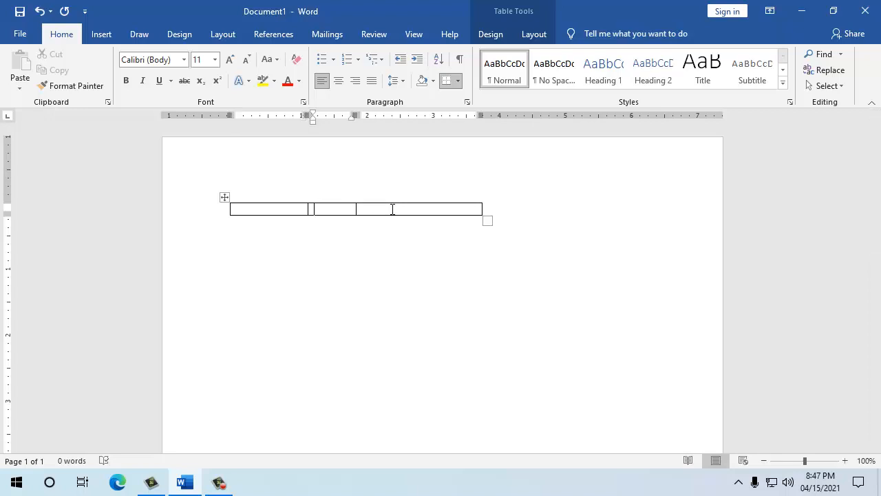
{"action": "key", "text": "Tab"}
{"action": "left_click", "coordinate": [393, 210]}
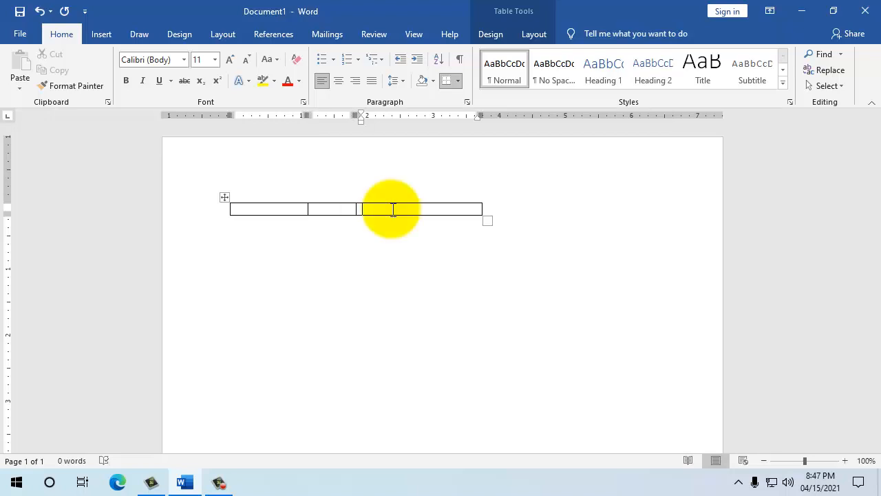
{"action": "key", "text": "Tab"}
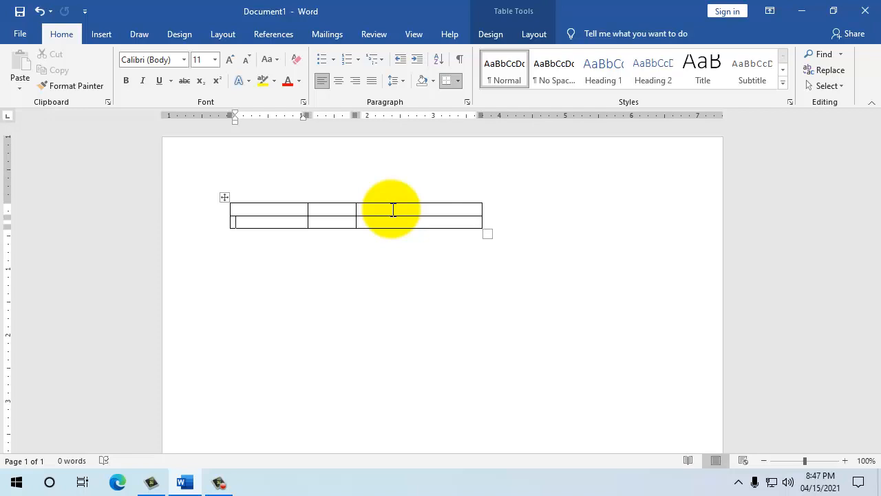
{"action": "key", "text": "Tab"}
{"action": "key", "text": "Tab"}
{"action": "key", "text": "Tab"}
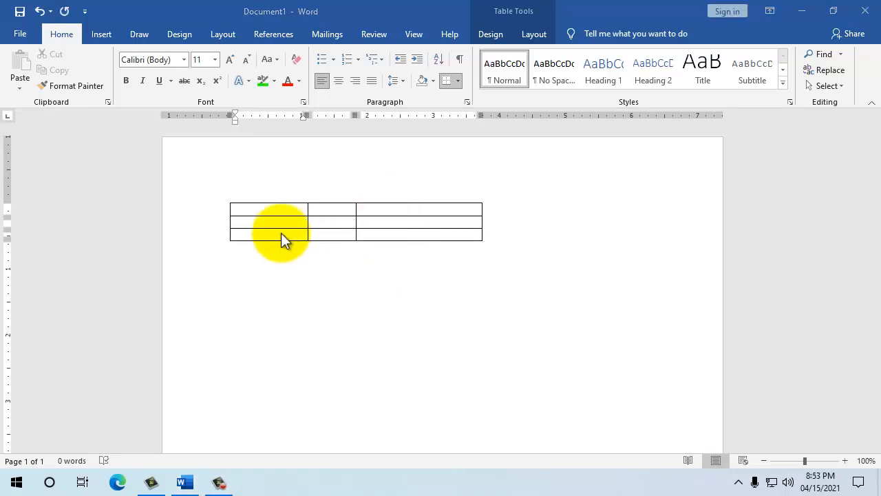
- Add a fourth row at the end of the table from the third row
{"action": "left_click", "coordinate": [265, 234]}
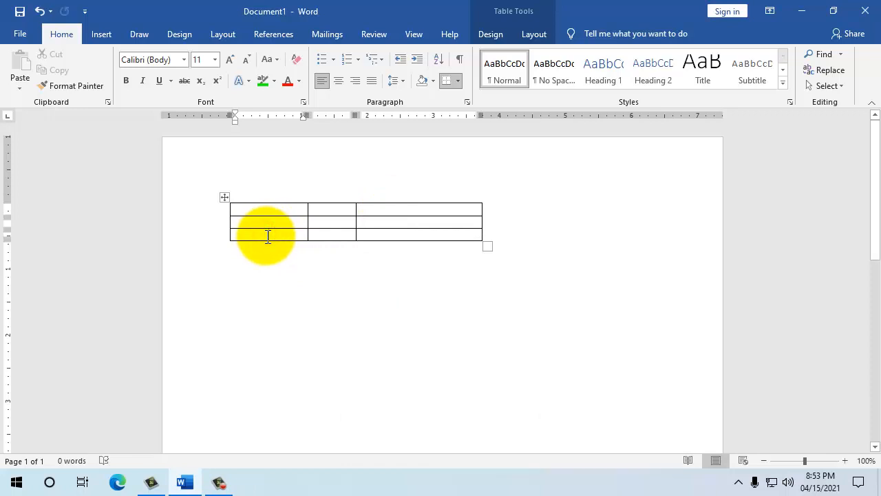
{"action": "key", "text": "Tab"}
{"action": "key", "text": "Tab"}
{"action": "key", "text": "Tab"}
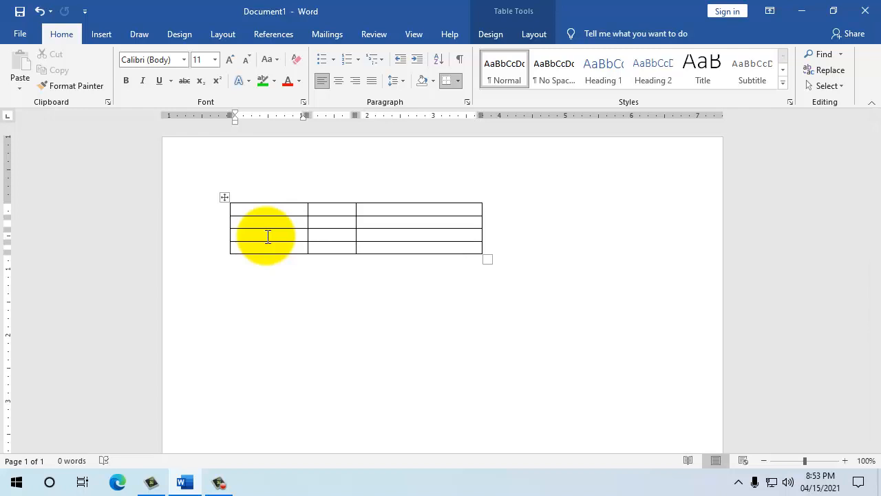
- Fill the first table row with the values 54, 65 and 78
{"action": "left_click", "coordinate": [253, 208]}
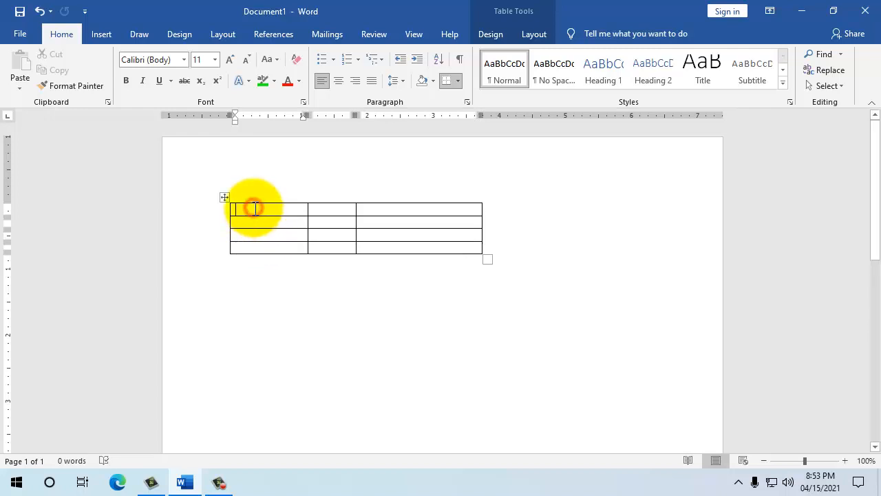
{"action": "type", "text": "54"}
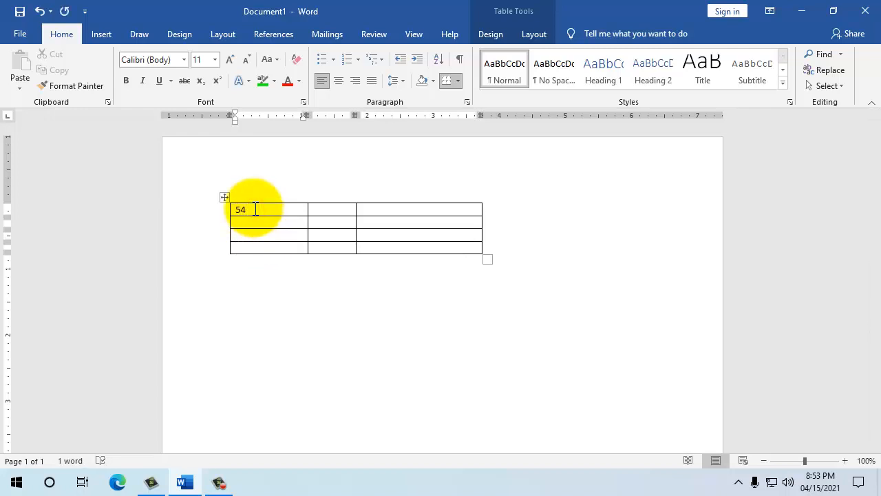
{"action": "key", "text": "Tab"}
{"action": "type", "text": "65"}
{"action": "key", "text": "Tab"}
{"action": "type", "text": "78"}
- Fill the second table row with the values 87, 65 and 456
{"action": "key", "text": "Tab"}
{"action": "type", "text": "8"}
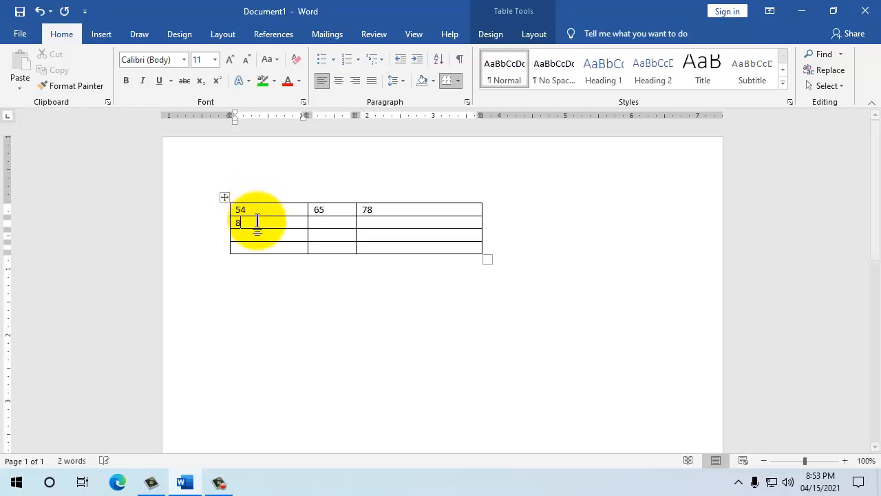
{"action": "type", "text": "7"}
{"action": "key", "text": "Tab"}
{"action": "type", "text": "65"}
{"action": "key", "text": "Tab"}
{"action": "type", "text": "45"}
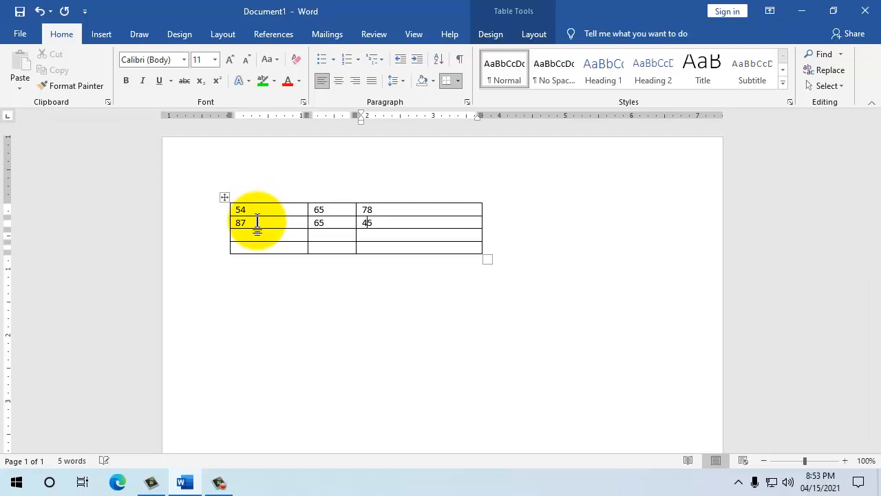
{"action": "type", "text": "6"}
- Fill the third table row with the values 45, 85 and 68
{"action": "key", "text": "Tab"}
{"action": "type", "text": "45"}
{"action": "key", "text": "Tab"}
{"action": "type", "text": "85"}
{"action": "key", "text": "Tab"}
{"action": "type", "text": "68"}
{"action": "double_click", "coordinate": [318, 222]}
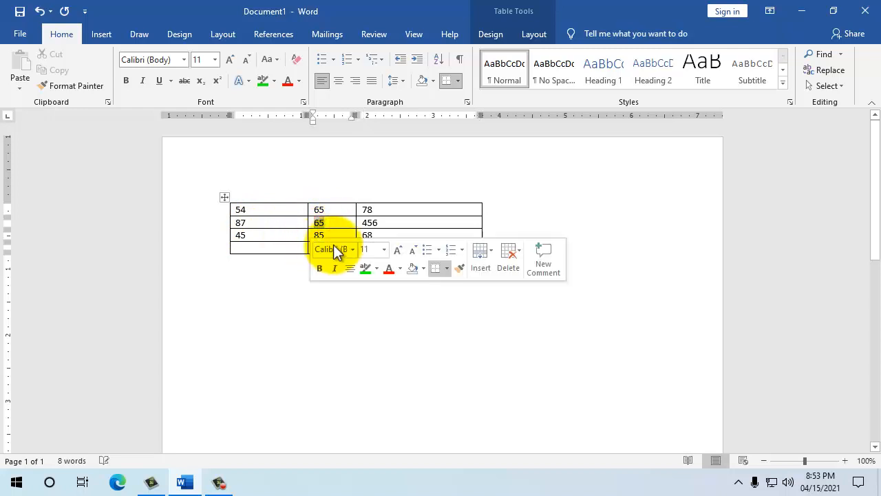
{"action": "left_click", "coordinate": [339, 222]}
{"action": "left_click_drag", "start_coordinate": [338, 222], "coordinate": [305, 222]}
{"action": "left_click", "coordinate": [324, 226]}
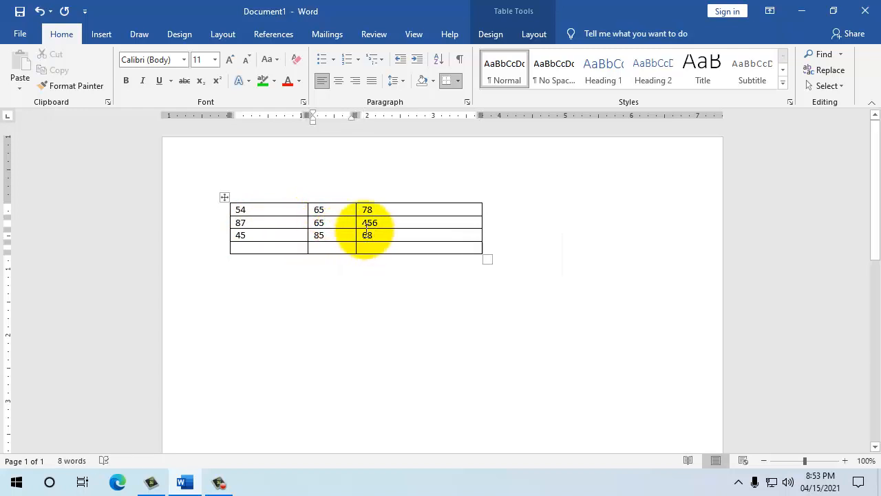
{"action": "double_click", "coordinate": [320, 224]}
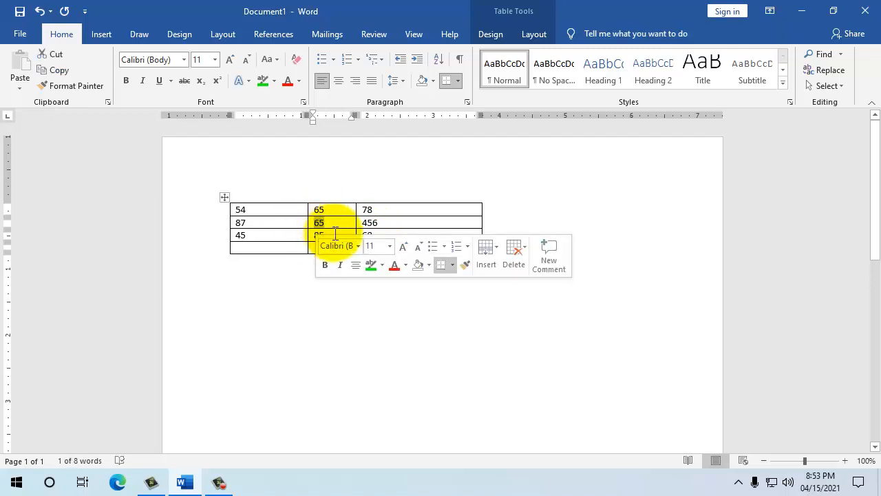
{"action": "left_click", "coordinate": [382, 223]}
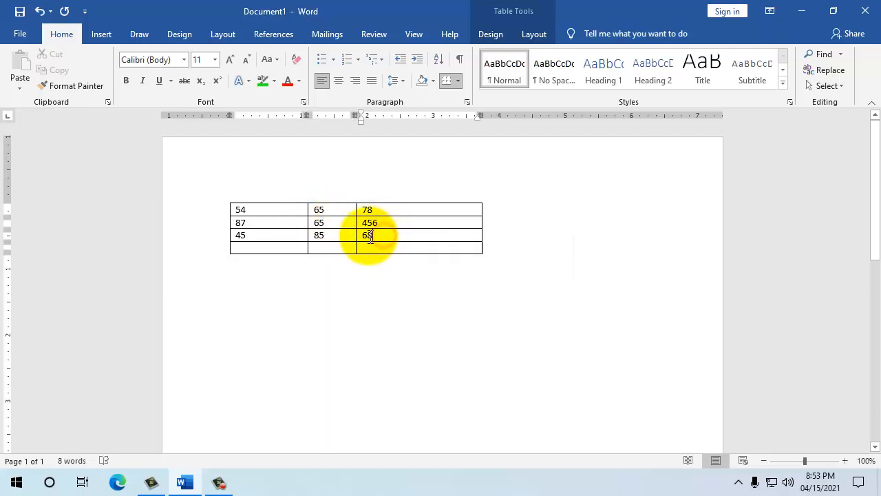
{"action": "double_click", "coordinate": [377, 235]}
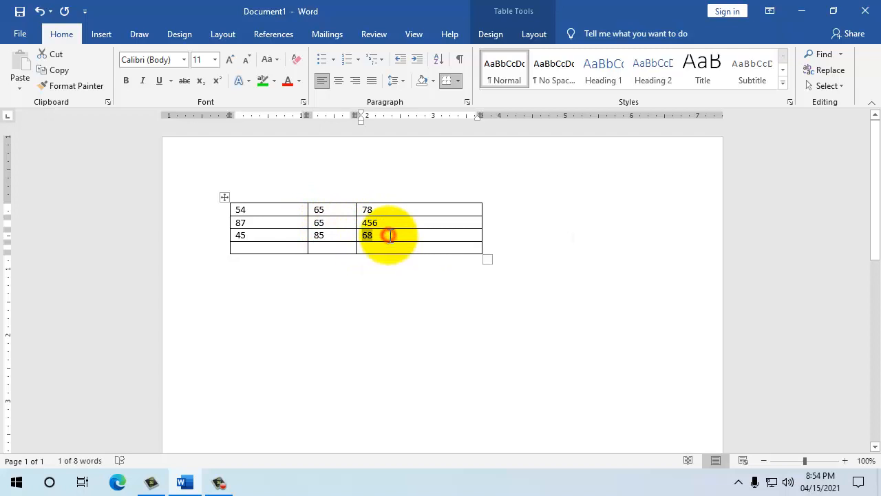
{"action": "left_click", "coordinate": [387, 235]}
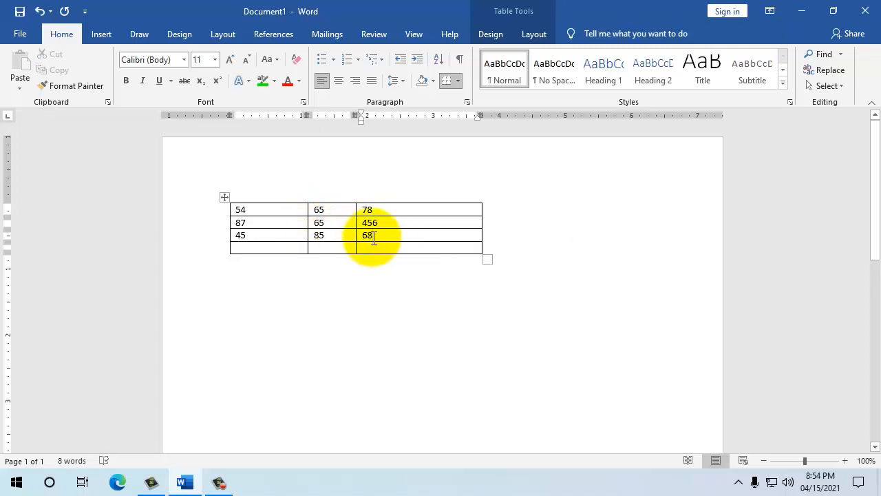
- Step back from the last row to the second row's middle cell, replace its value with 89, and return to the last row's first cell
{"action": "left_click", "coordinate": [295, 247]}
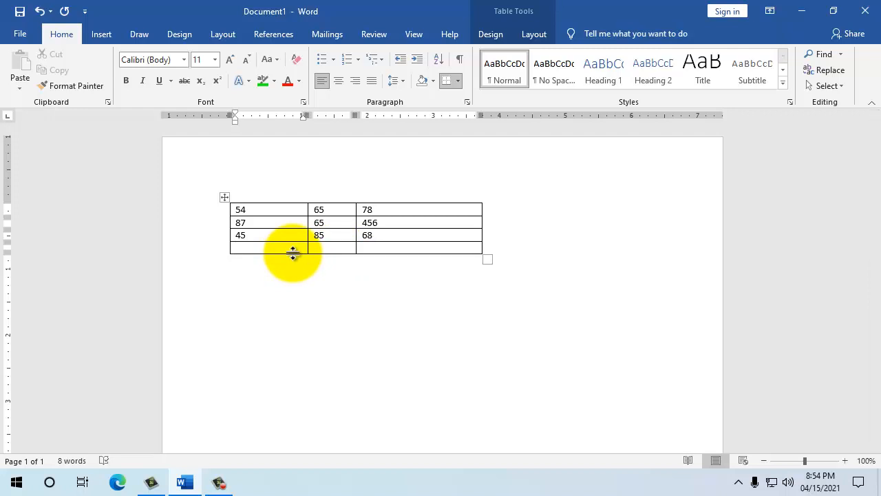
{"action": "key", "text": "shift+Tab"}
{"action": "key", "text": "shift+Tab"}
{"action": "key", "text": "shift+Tab"}
{"action": "key", "text": "shift+Tab"}
{"action": "key", "text": "shift+Tab"}
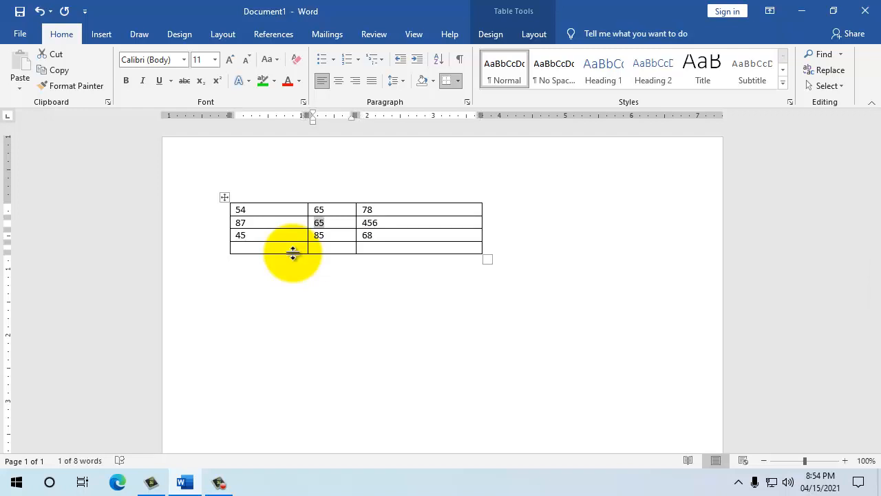
{"action": "type", "text": "89"}
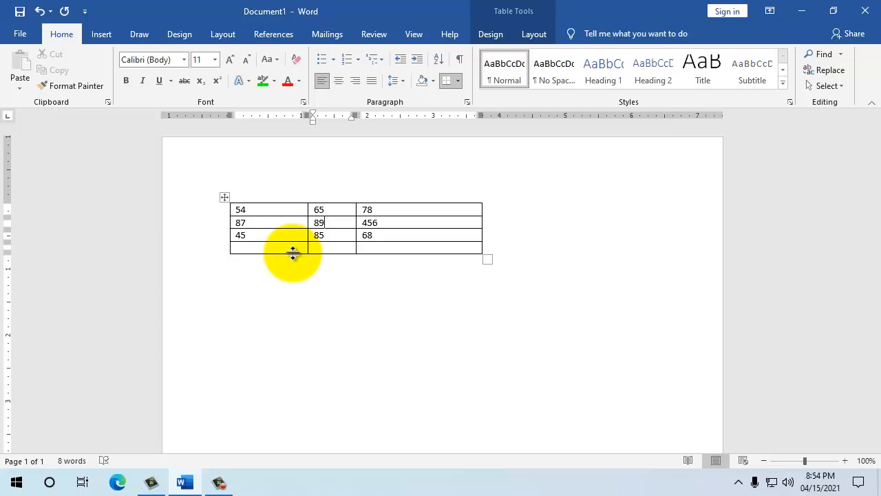
{"action": "key", "text": "Tab"}
{"action": "key", "text": "Tab"}
{"action": "key", "text": "Tab"}
{"action": "key", "text": "Tab"}
{"action": "key", "text": "Tab"}
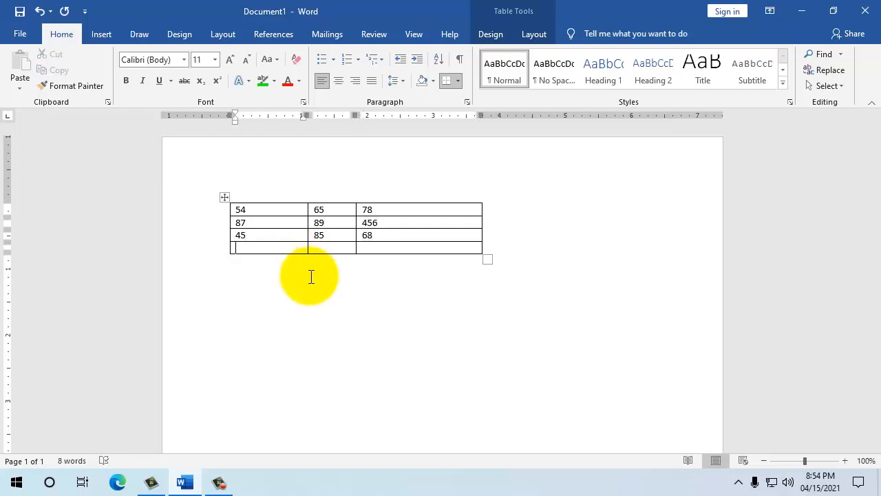
- Select the entire table, including its empty last row
{"action": "left_click", "coordinate": [224, 197]}
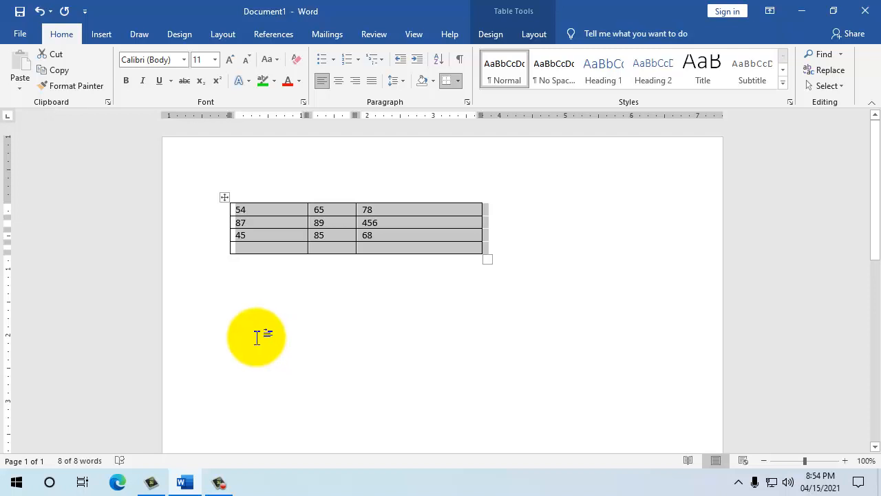
{"action": "right_click", "coordinate": [222, 196]}
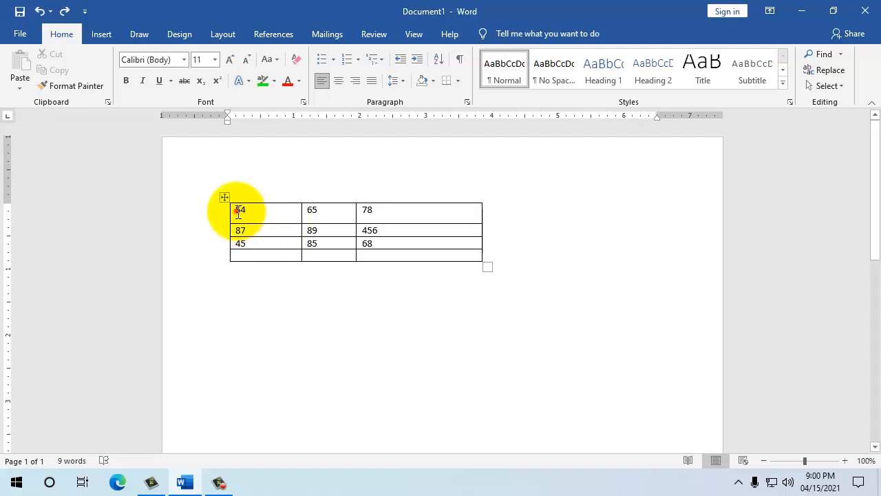
{"action": "left_click_drag", "start_coordinate": [234, 209], "coordinate": [269, 217]}
{"action": "left_click", "coordinate": [246, 211]}
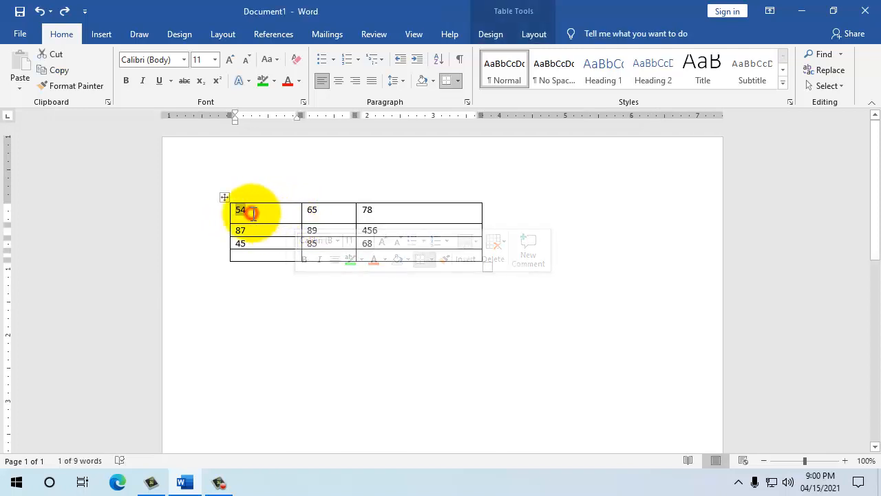
{"action": "left_click", "coordinate": [312, 213]}
{"action": "double_click", "coordinate": [312, 214]}
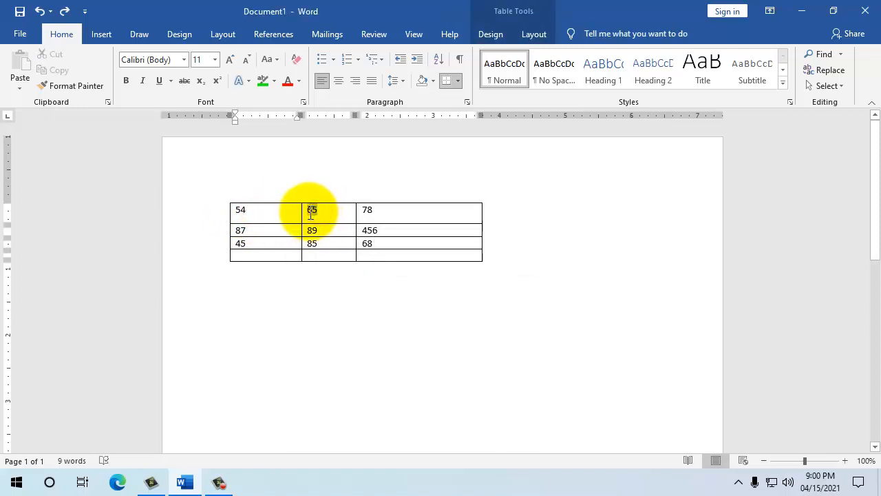
{"action": "left_click", "coordinate": [323, 211]}
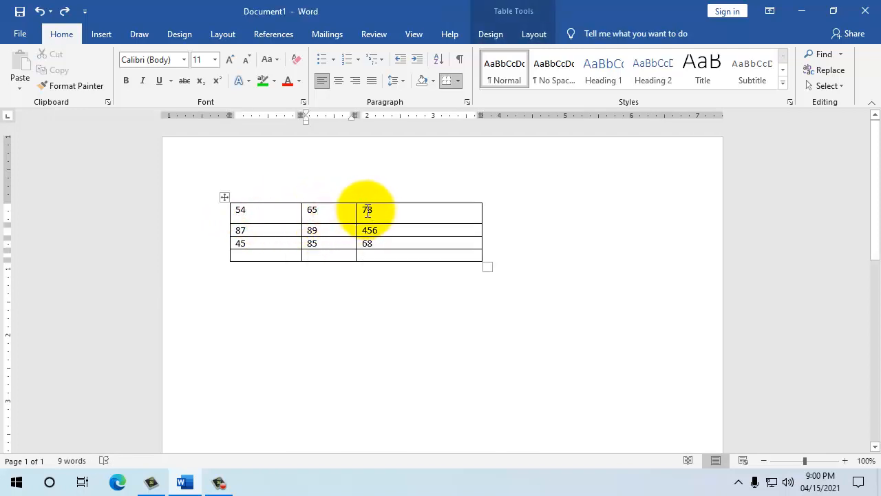
{"action": "double_click", "coordinate": [366, 211]}
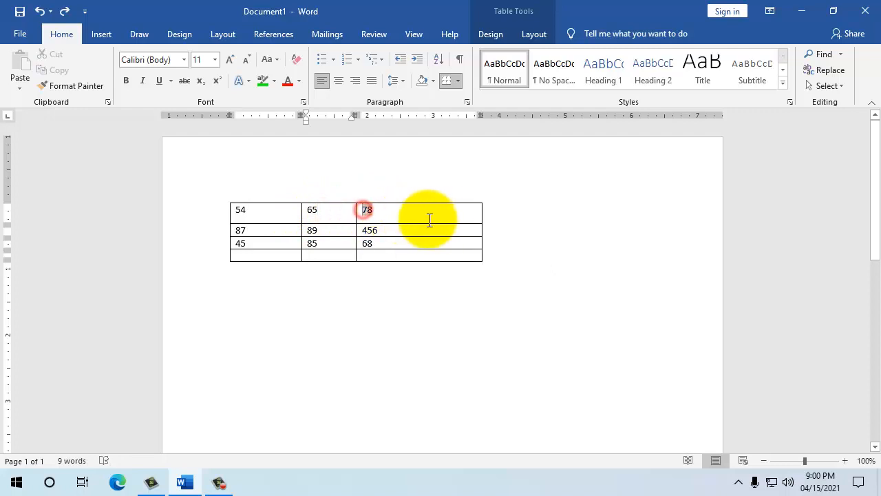
{"action": "left_click", "coordinate": [393, 210]}
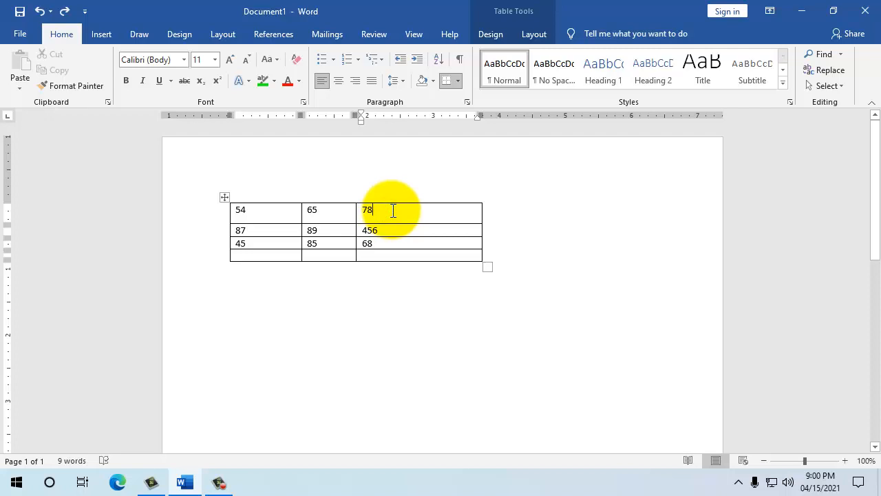
- Distribute all of the table's columns evenly
{"action": "left_click", "coordinate": [224, 196]}
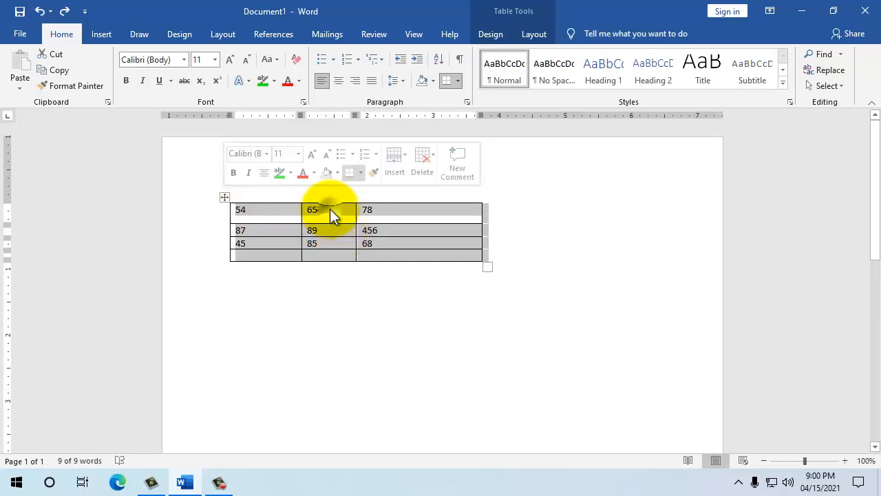
{"action": "right_click", "coordinate": [329, 209]}
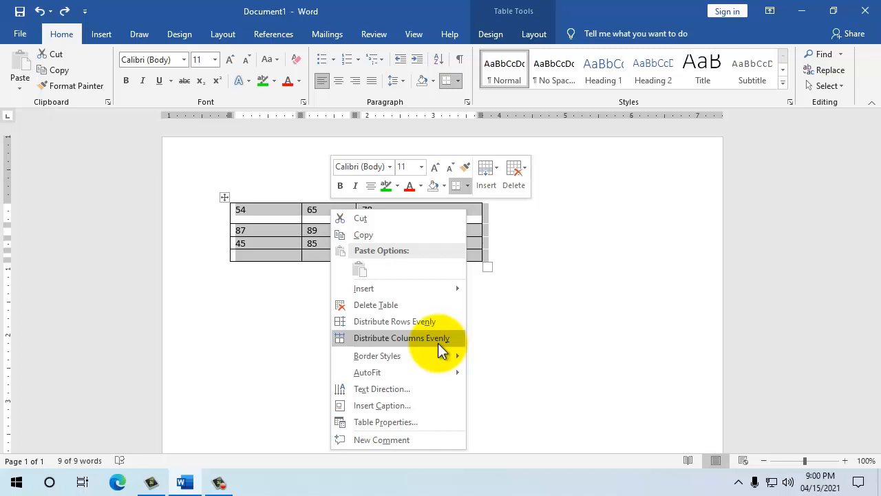
{"action": "left_click", "coordinate": [401, 340]}
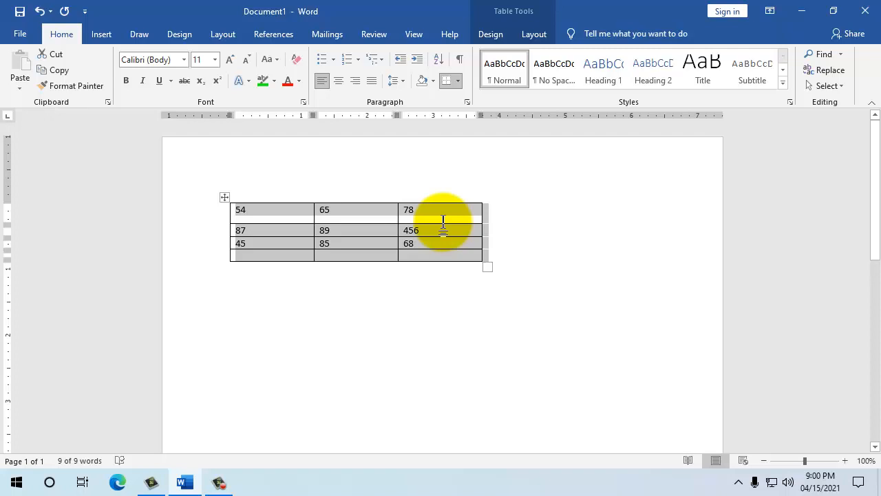
{"action": "left_click", "coordinate": [387, 296]}
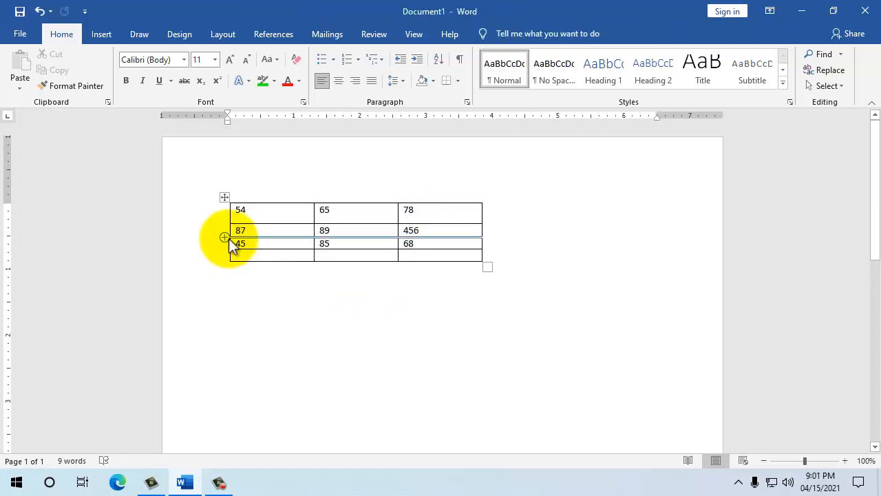
- Make the table's second and third rows taller by different amounts and distribute all of the rows evenly
{"action": "left_click_drag", "start_coordinate": [242, 235], "coordinate": [275, 326]}
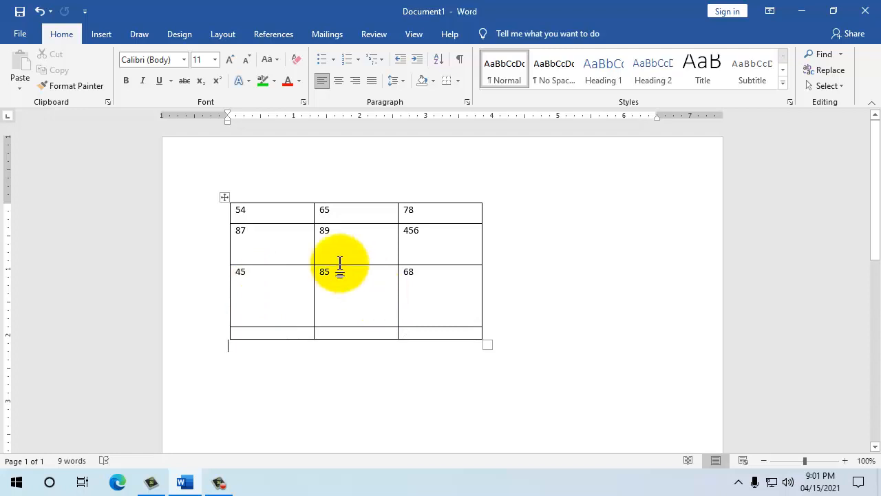
{"action": "left_click_drag", "start_coordinate": [250, 207], "coordinate": [426, 332]}
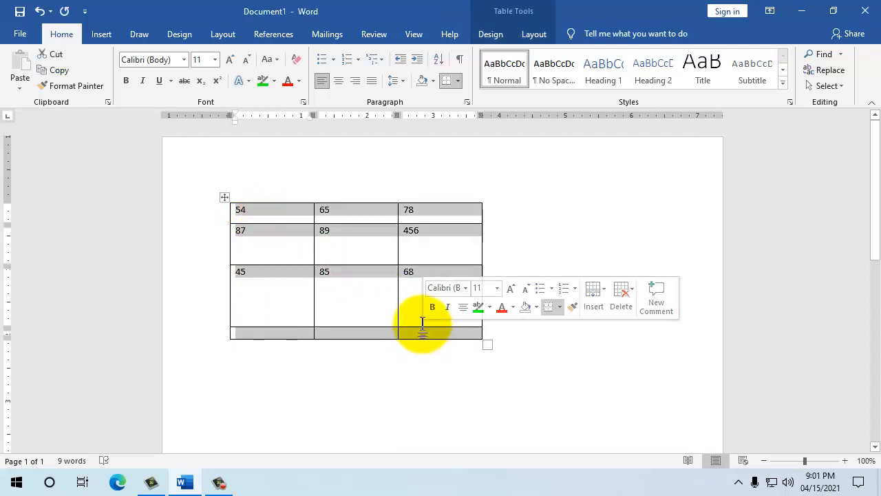
{"action": "right_click", "coordinate": [369, 273]}
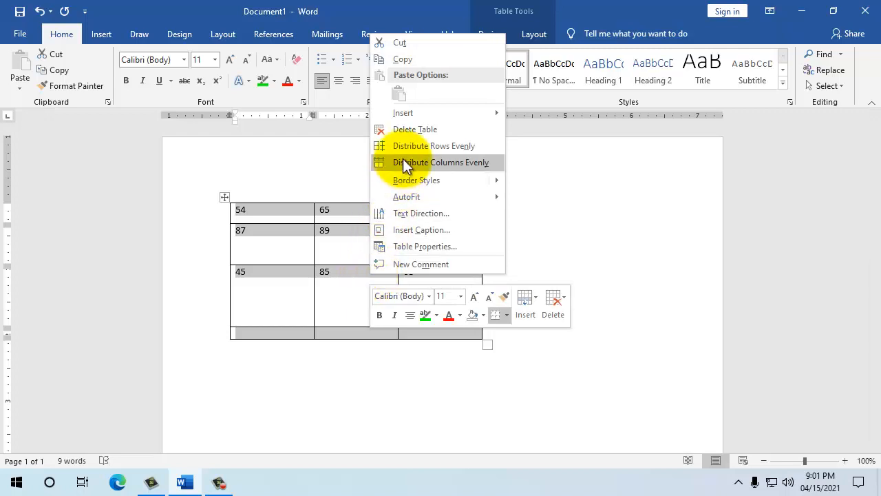
{"action": "left_click", "coordinate": [467, 146]}
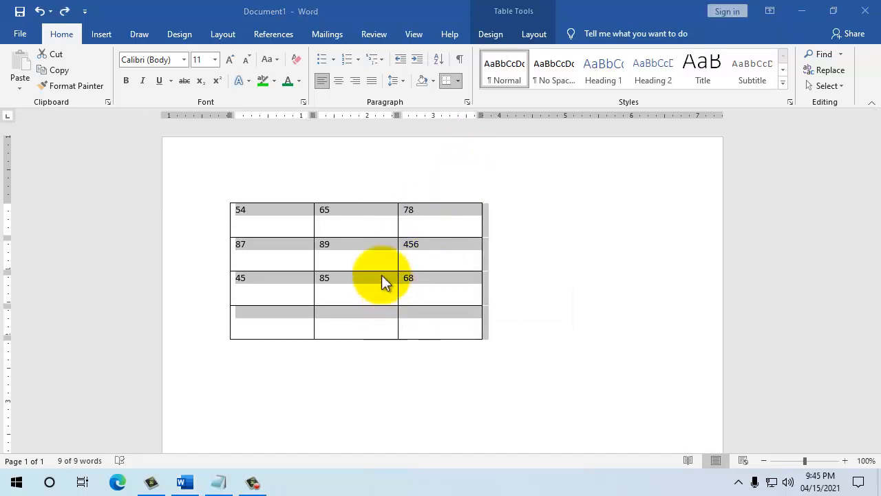
- Number the first column's four cells 1, 2, 3 and 4, replacing the existing values
{"action": "left_click", "coordinate": [289, 239]}
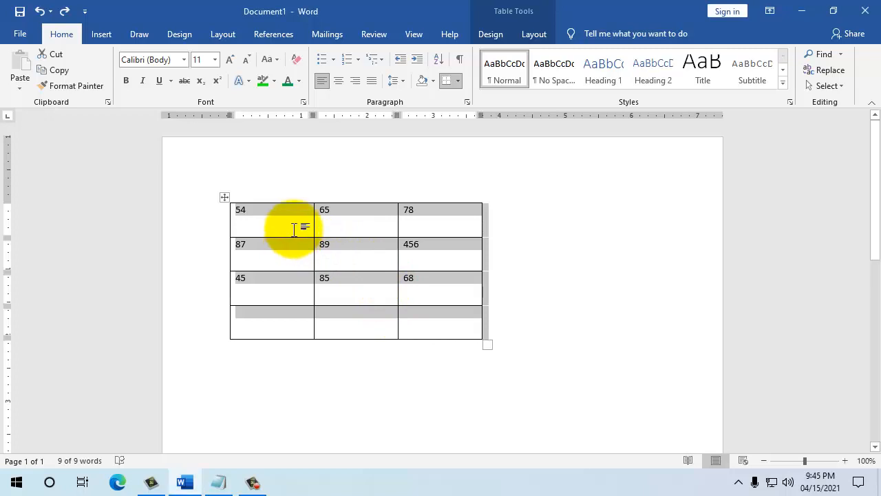
{"action": "left_click", "coordinate": [293, 227]}
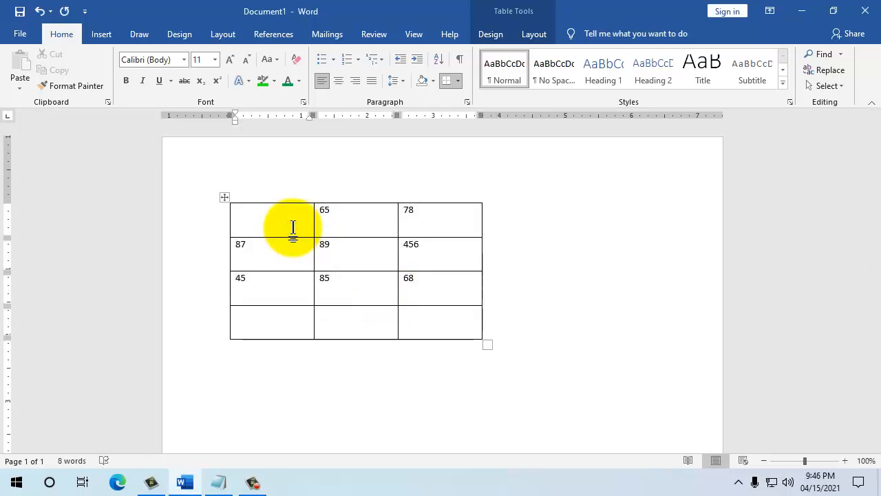
{"action": "type", "text": "1"}
{"action": "left_click_drag", "start_coordinate": [279, 248], "coordinate": [195, 256]}
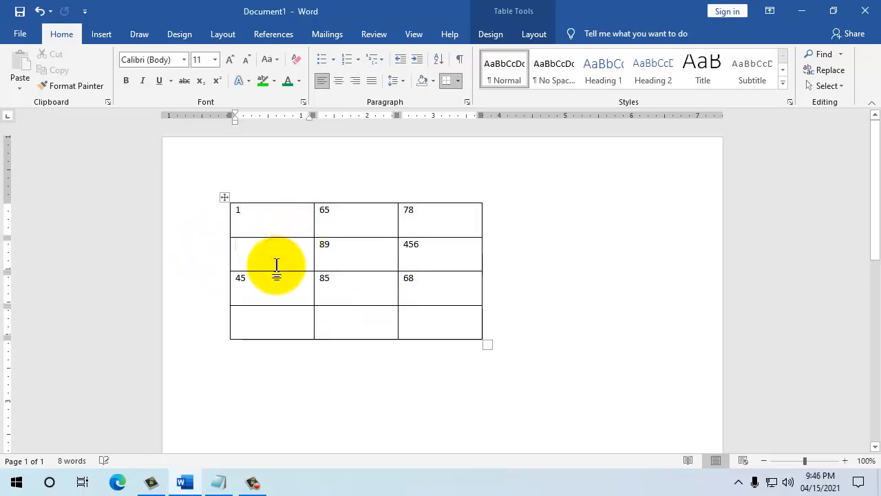
{"action": "type", "text": "2"}
{"action": "left_click_drag", "start_coordinate": [280, 279], "coordinate": [216, 291]}
{"action": "key", "text": "BackSpace"}
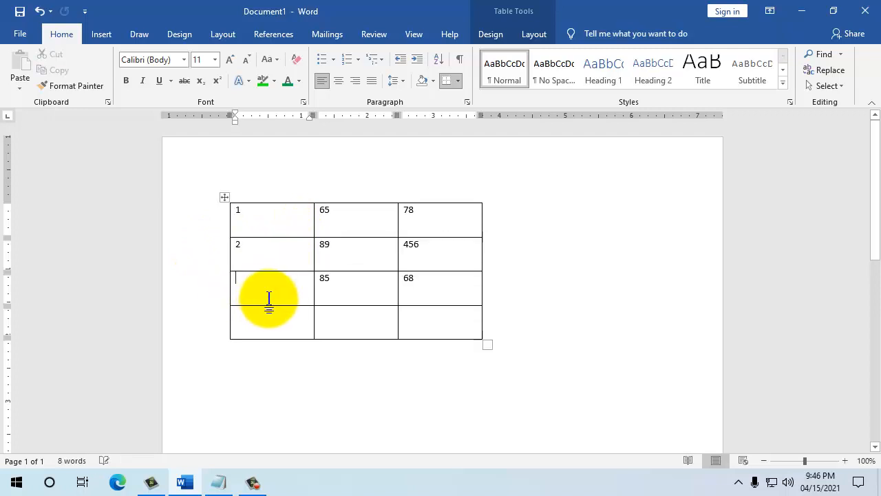
{"action": "type", "text": "3"}
{"action": "left_click", "coordinate": [252, 311]}
{"action": "type", "text": "4"}
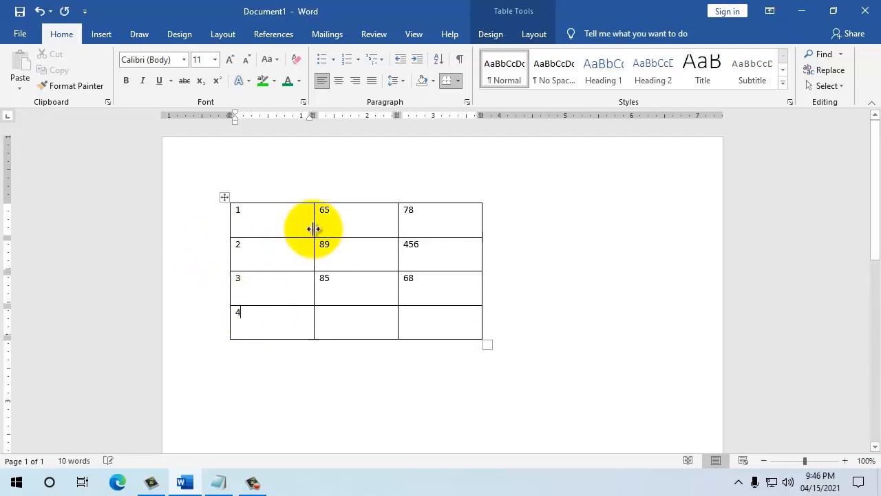
- Replace the values in the first row's second and third cells with 2 and 3
{"action": "left_click_drag", "start_coordinate": [316, 227], "coordinate": [342, 216]}
{"action": "key", "text": "BackSpace"}
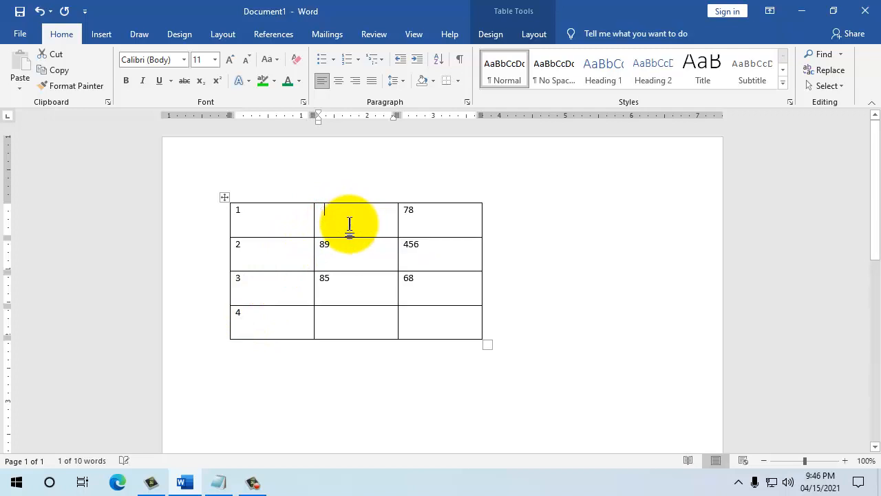
{"action": "type", "text": "2"}
{"action": "double_click", "coordinate": [417, 218]}
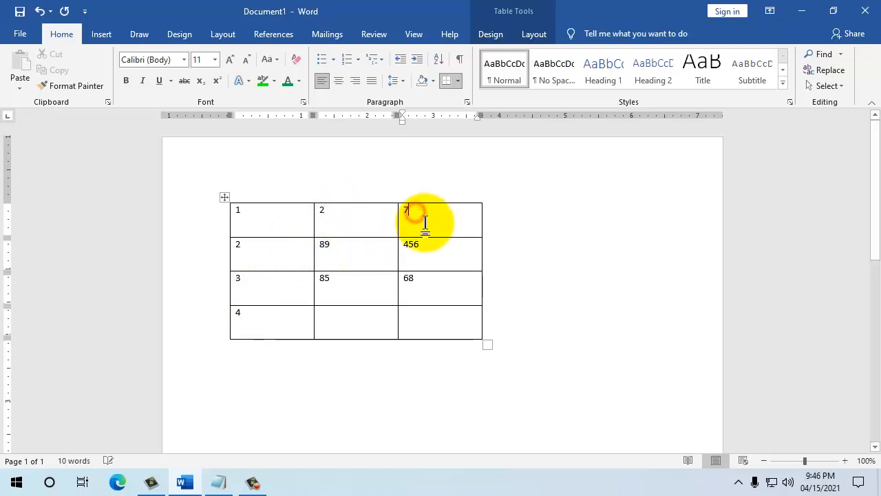
{"action": "key", "text": "BackSpace"}
{"action": "type", "text": "3"}
{"action": "left_click", "coordinate": [523, 258]}
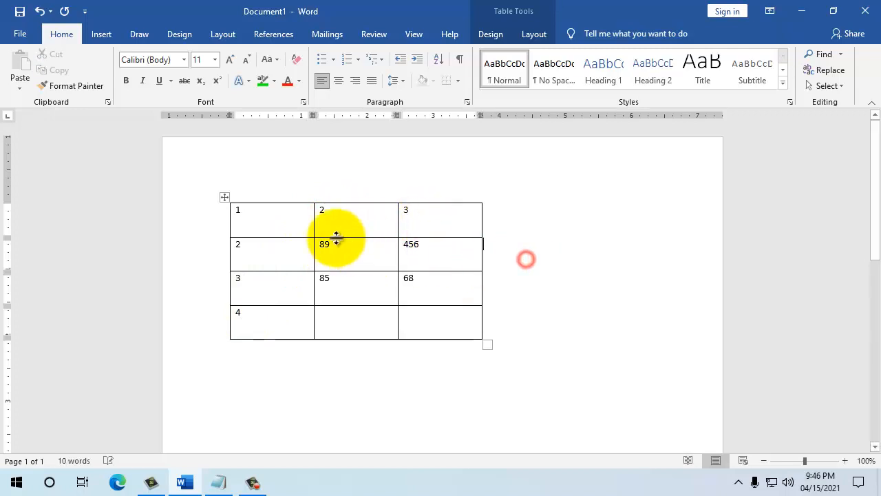
- Apply the green font colour to the numbers 1, 2 and 3 in the first row
{"action": "left_click_drag", "start_coordinate": [252, 213], "coordinate": [399, 227]}
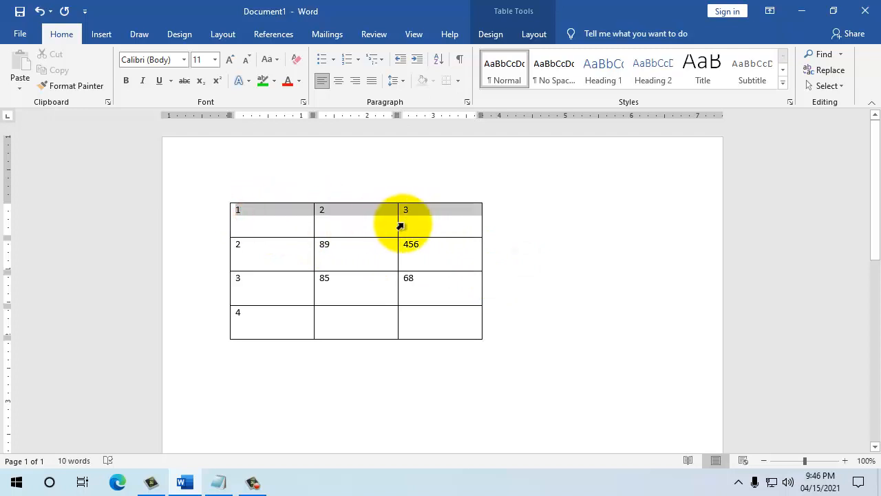
{"action": "left_click", "coordinate": [290, 81]}
{"action": "left_click", "coordinate": [427, 217]}
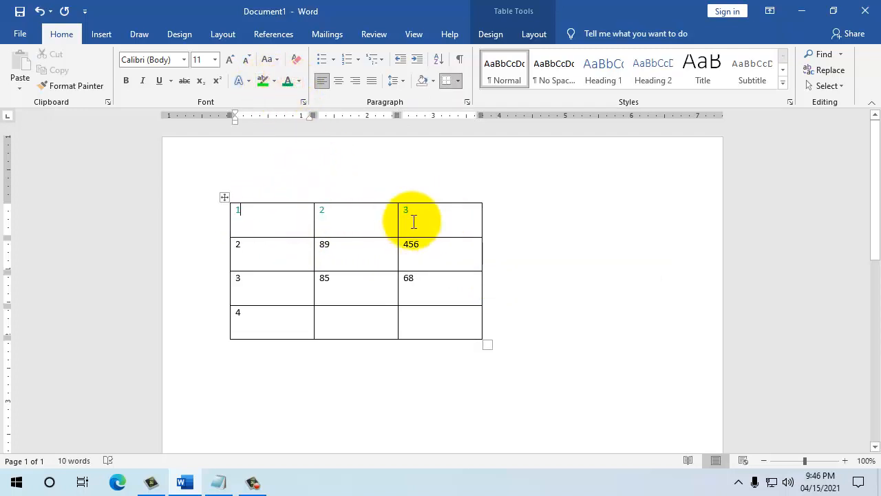
{"action": "left_click", "coordinate": [253, 229]}
- Apply a blue font colour to the numbers 2, 3 and 4 in the first column
{"action": "left_click_drag", "start_coordinate": [250, 240], "coordinate": [241, 310]}
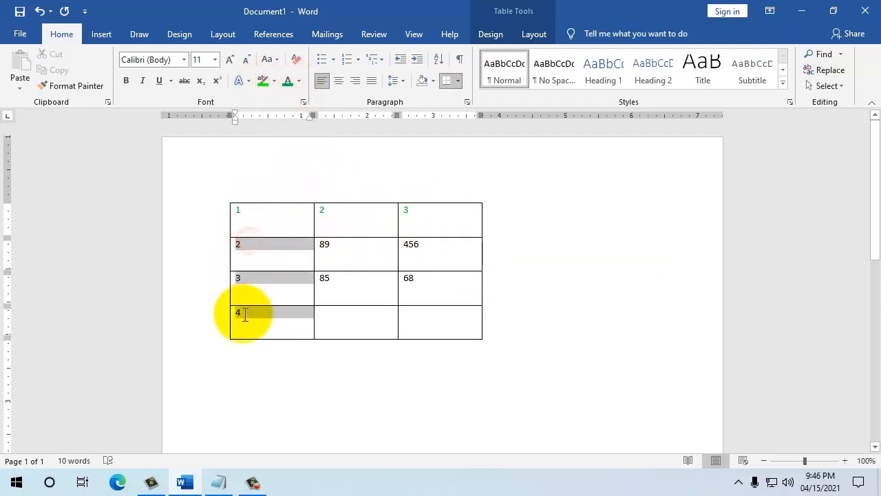
{"action": "left_click", "coordinate": [297, 81]}
{"action": "left_click", "coordinate": [357, 203]}
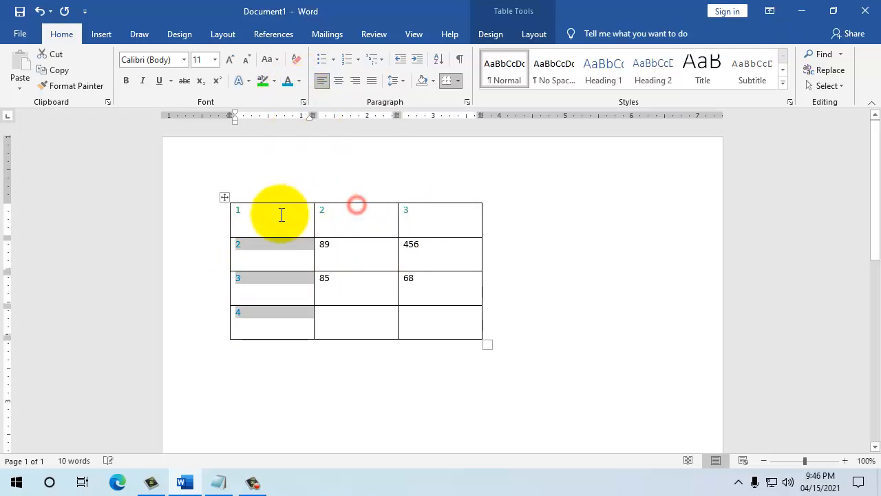
{"action": "left_click", "coordinate": [267, 283]}
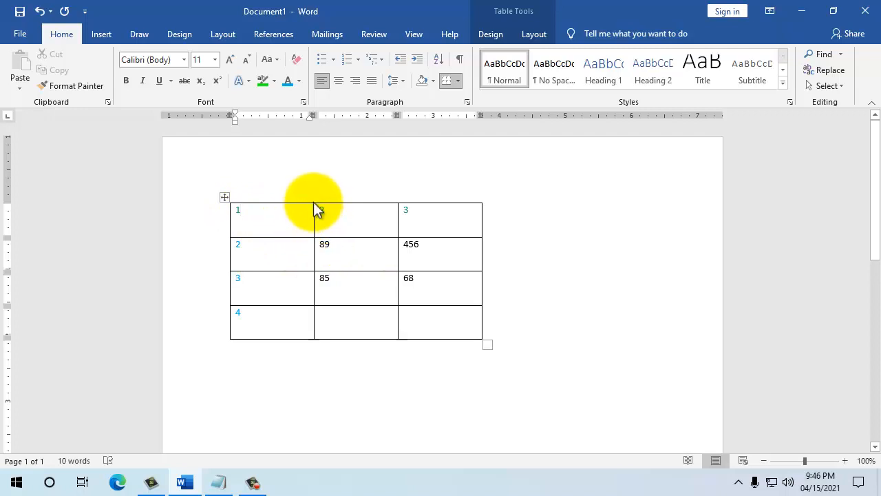
- Insert an empty column between the columns headed 1 and 2
{"action": "left_click_drag", "start_coordinate": [314, 206], "coordinate": [315, 206]}
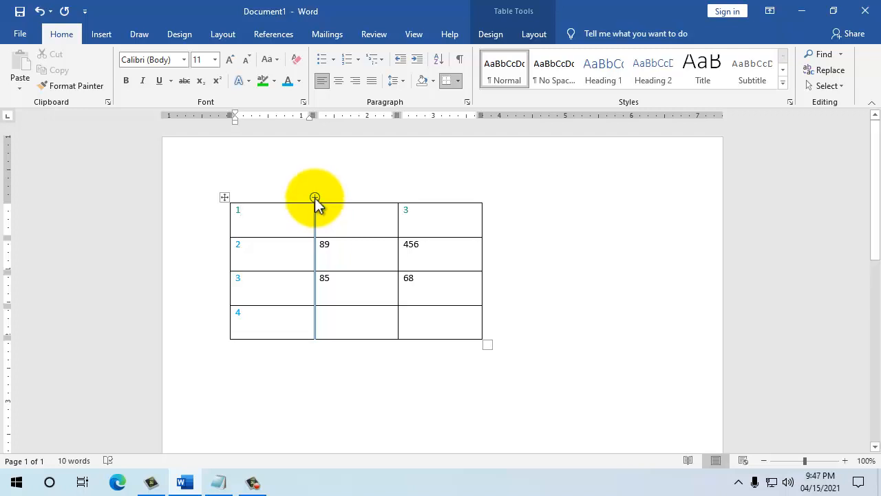
{"action": "left_click", "coordinate": [314, 198]}
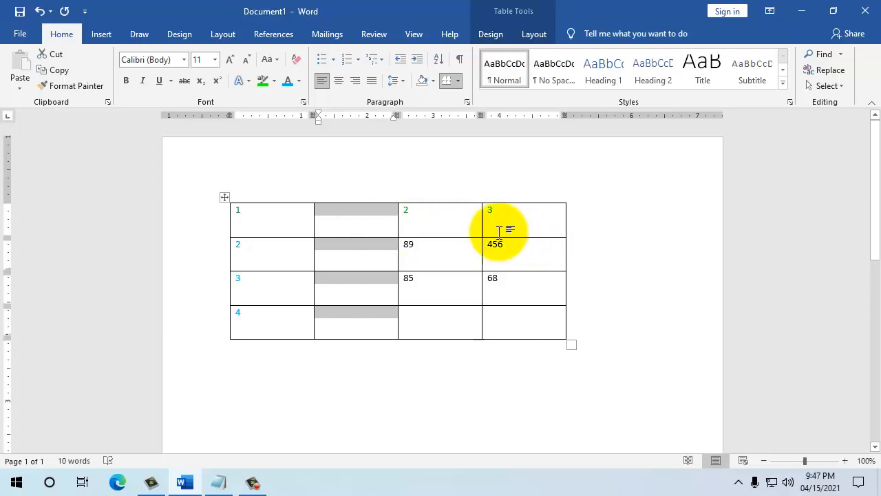
{"action": "left_click", "coordinate": [427, 217]}
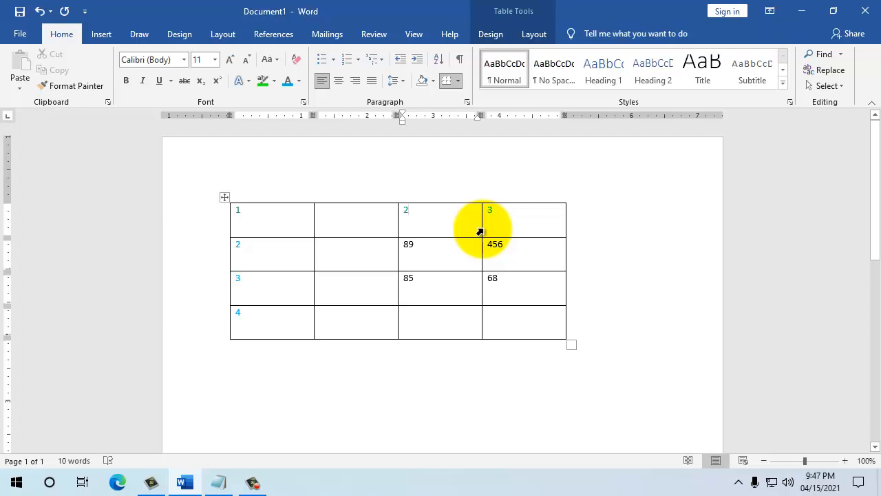
- Insert an empty column between the columns headed 2 and 3
{"action": "left_click_drag", "start_coordinate": [438, 219], "coordinate": [468, 324]}
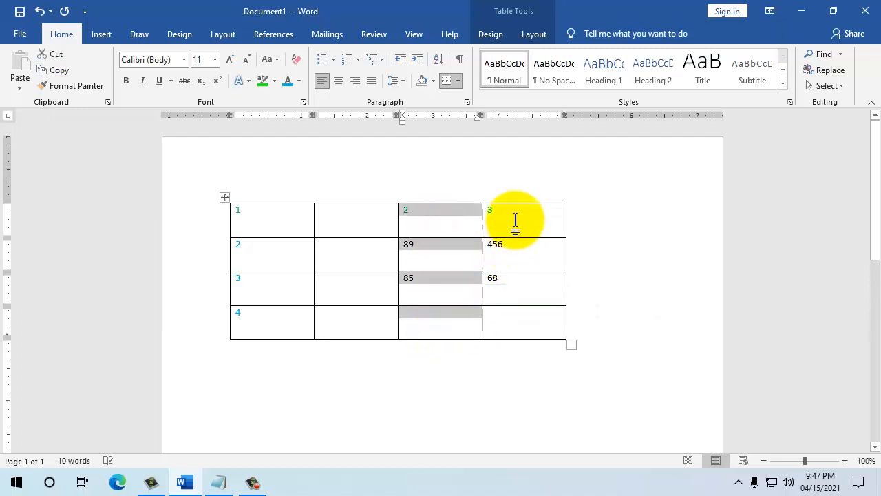
{"action": "left_click_drag", "start_coordinate": [515, 217], "coordinate": [512, 330]}
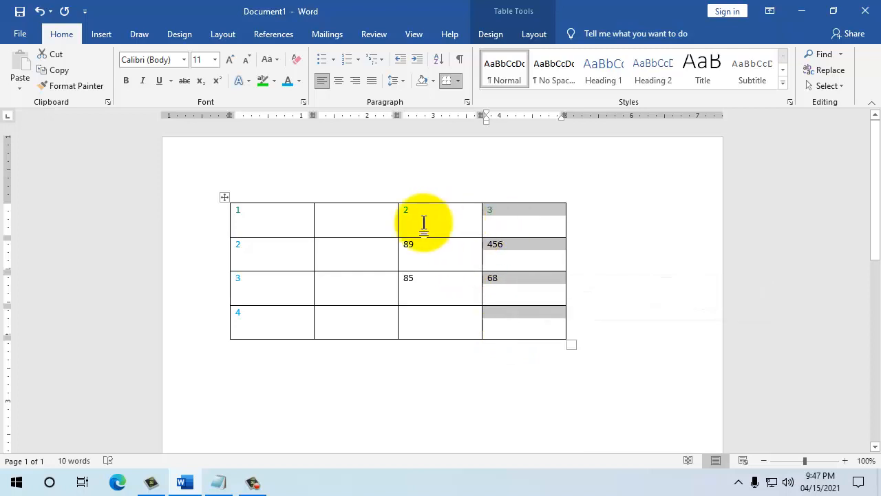
{"action": "left_click", "coordinate": [455, 290]}
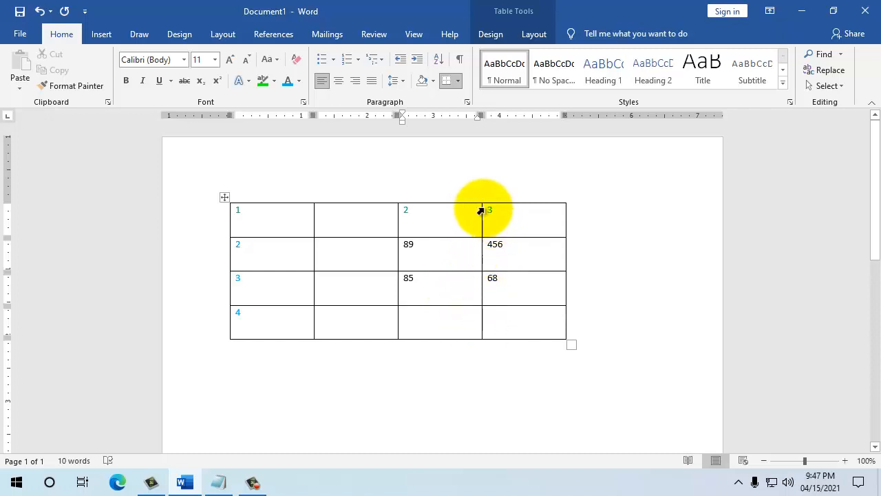
{"action": "mouse_move", "coordinate": [483, 205]}
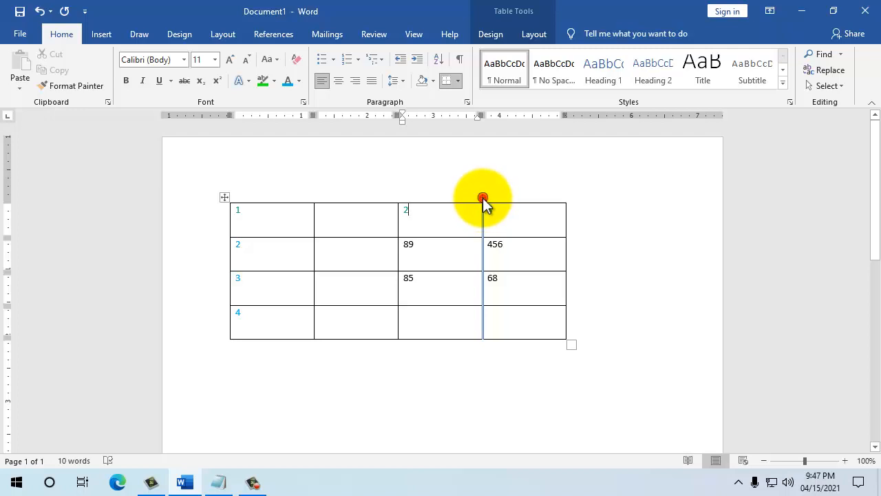
{"action": "left_click", "coordinate": [482, 198]}
{"action": "left_click", "coordinate": [540, 224]}
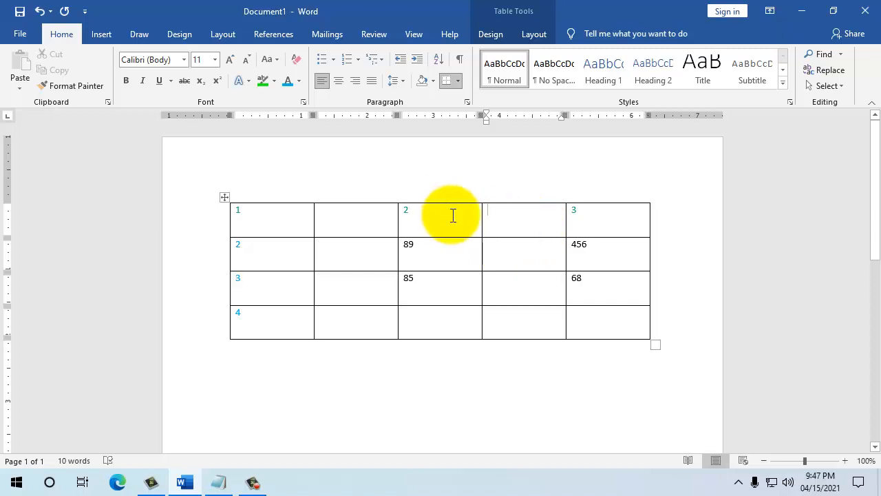
{"action": "left_click_drag", "start_coordinate": [451, 213], "coordinate": [409, 216]}
{"action": "left_click", "coordinate": [513, 220]}
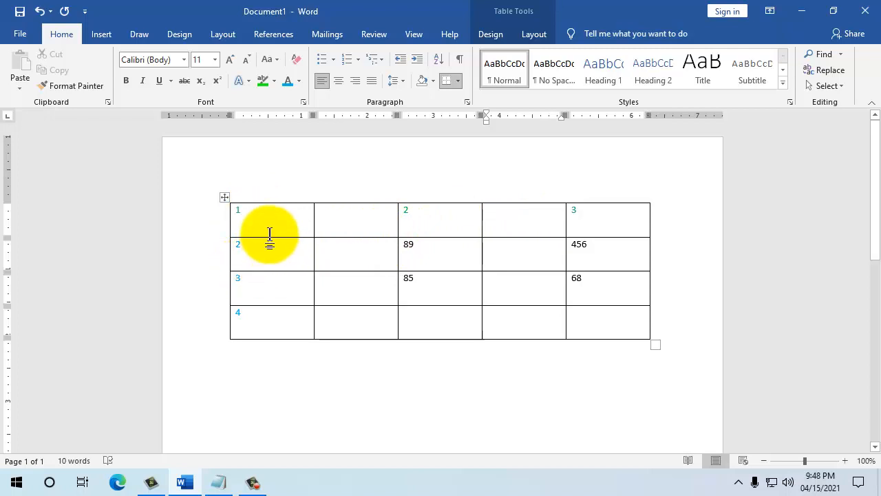
- Insert an empty row between the rows numbered 1 and 2
{"action": "left_click", "coordinate": [243, 212]}
{"action": "double_click", "coordinate": [244, 214]}
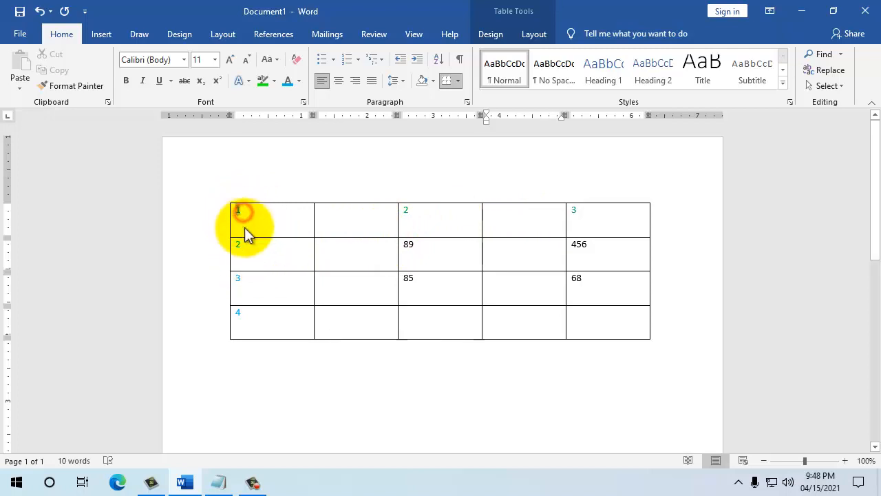
{"action": "left_click", "coordinate": [258, 249]}
{"action": "double_click", "coordinate": [239, 246]}
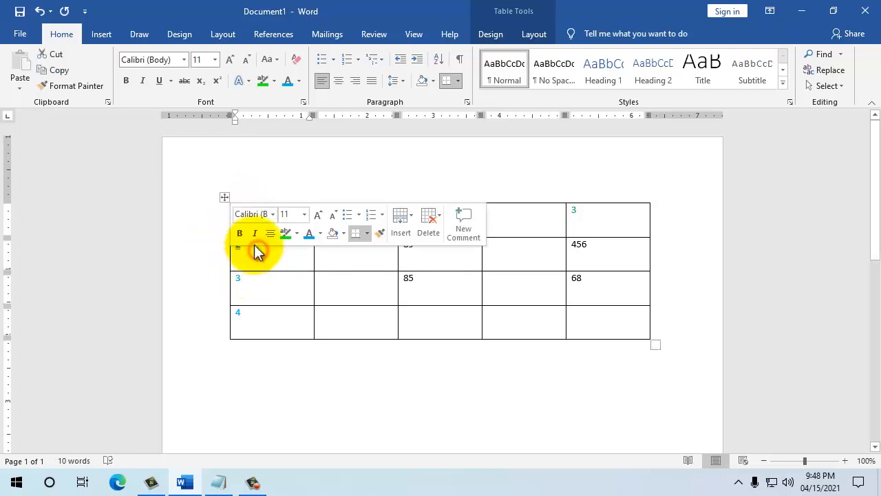
{"action": "left_click", "coordinate": [281, 252]}
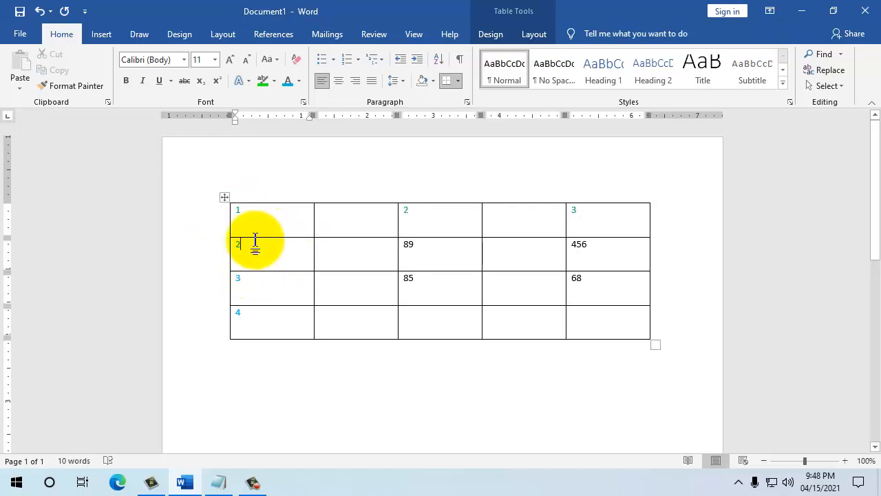
{"action": "mouse_move", "coordinate": [230, 238]}
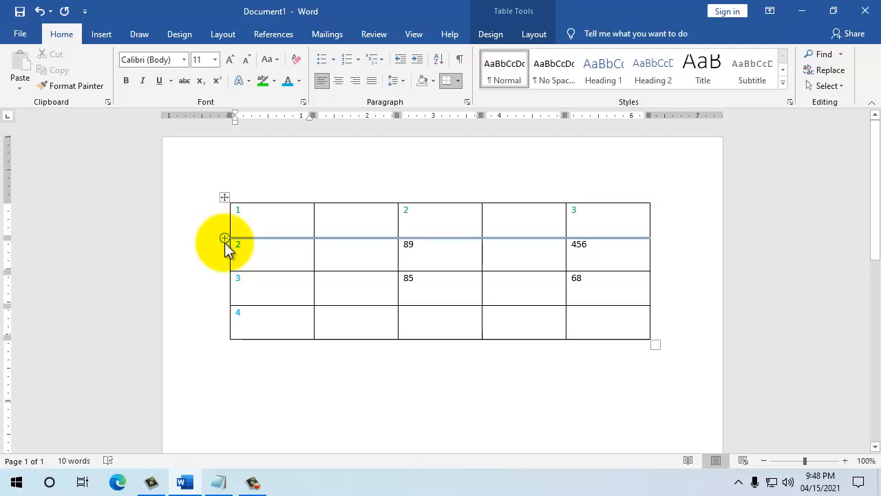
{"action": "left_click", "coordinate": [224, 238]}
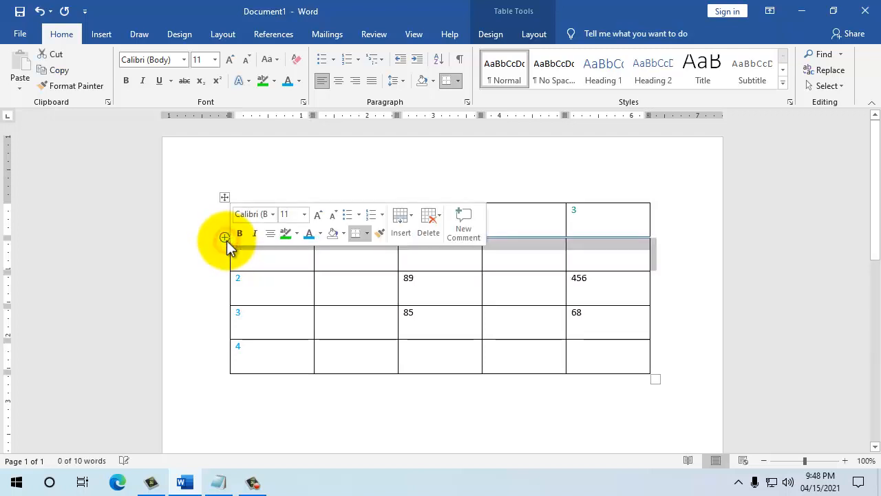
{"action": "left_click", "coordinate": [298, 294]}
{"action": "left_click_drag", "start_coordinate": [279, 318], "coordinate": [230, 342]}
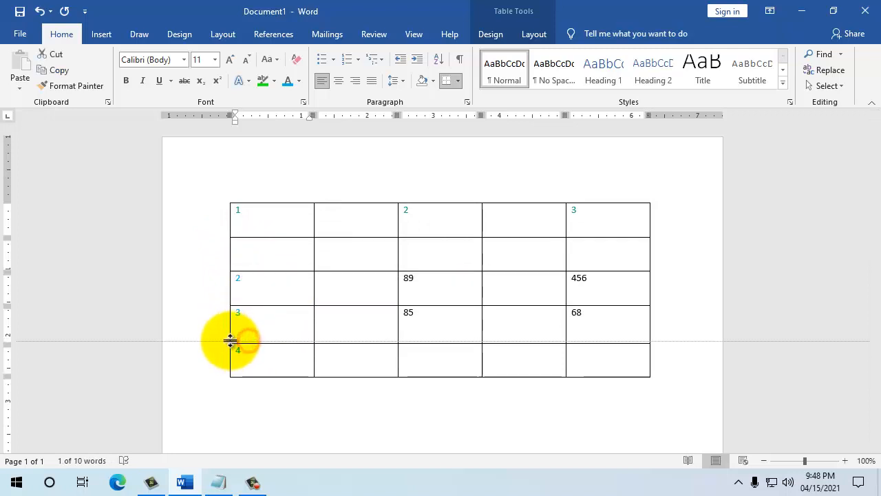
{"action": "key", "text": "ctrl+z"}
{"action": "left_click", "coordinate": [247, 353]}
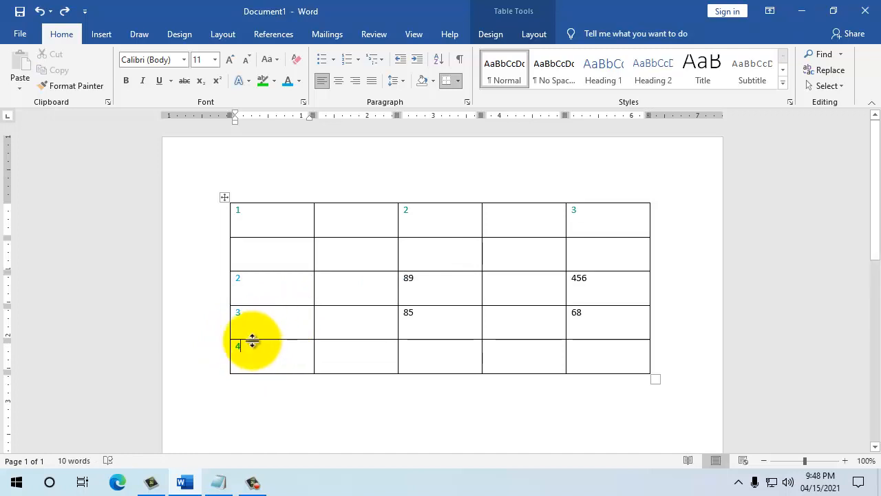
- Try inserting an empty row between the rows numbered 3 and 4, and remove it again
{"action": "left_click_drag", "start_coordinate": [231, 339], "coordinate": [231, 339]}
{"action": "left_click", "coordinate": [227, 339]}
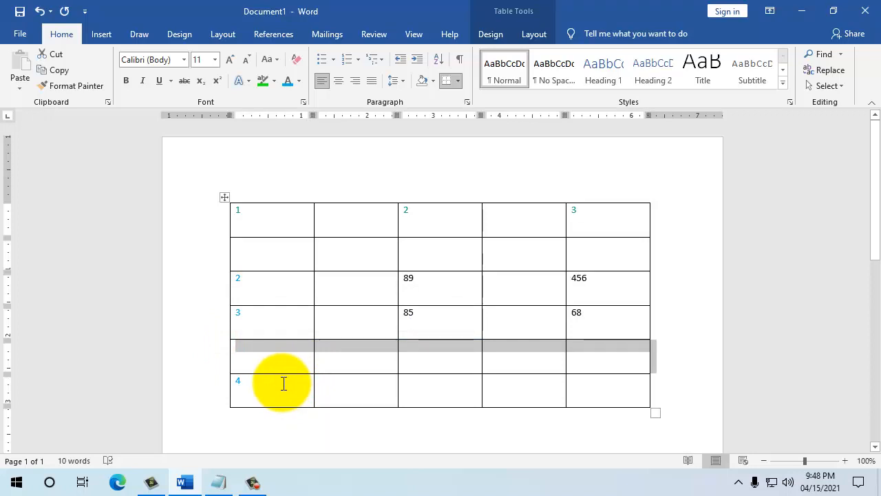
{"action": "key", "text": "BackSpace"}
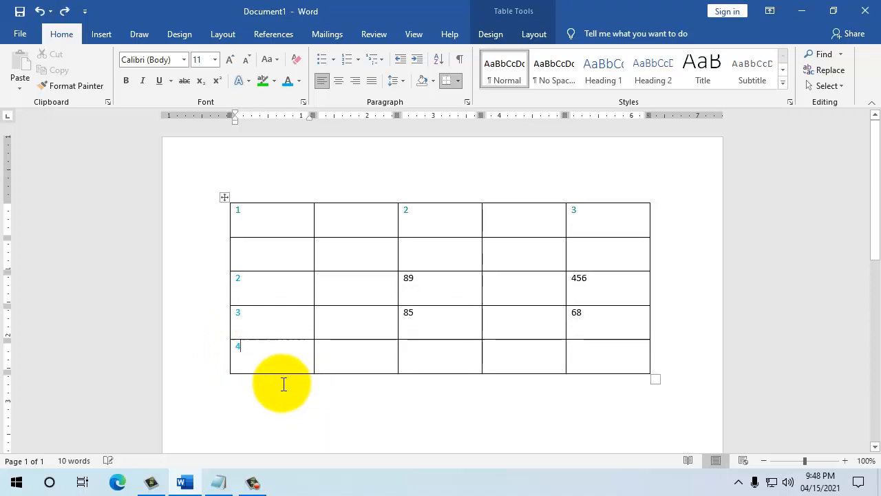
- Delete the entire empty row between the rows numbered 1 and 2
{"action": "left_click", "coordinate": [261, 253]}
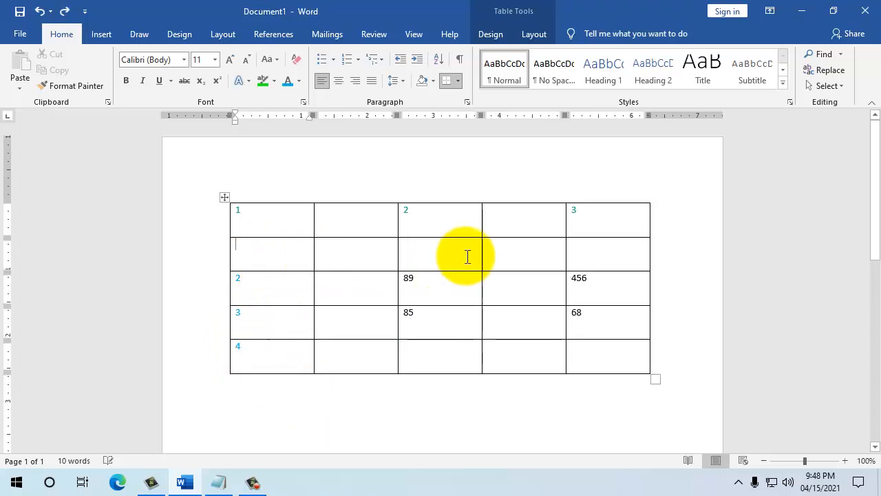
{"action": "left_click_drag", "start_coordinate": [638, 250], "coordinate": [276, 254]}
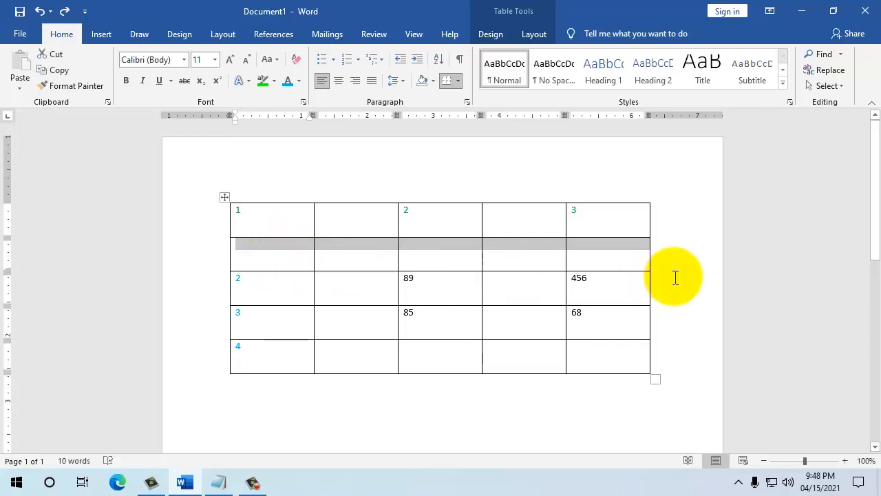
{"action": "right_click", "coordinate": [371, 249]}
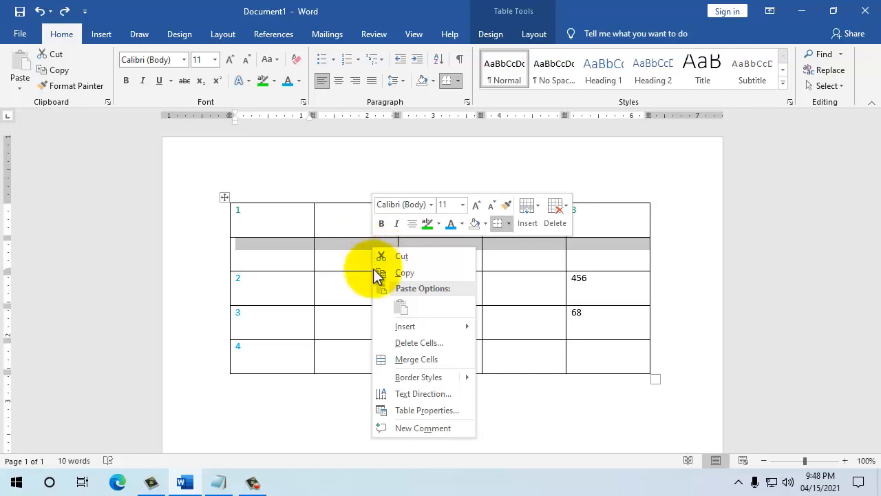
{"action": "left_click", "coordinate": [400, 343]}
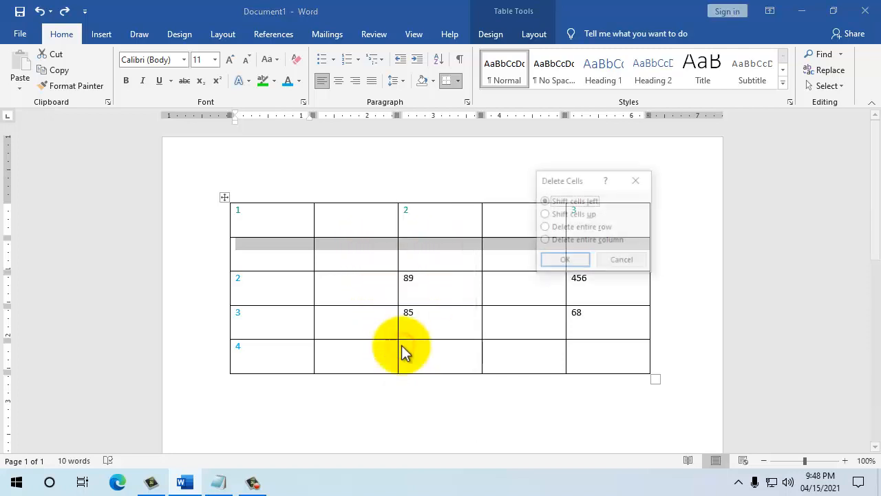
{"action": "left_click", "coordinate": [551, 230]}
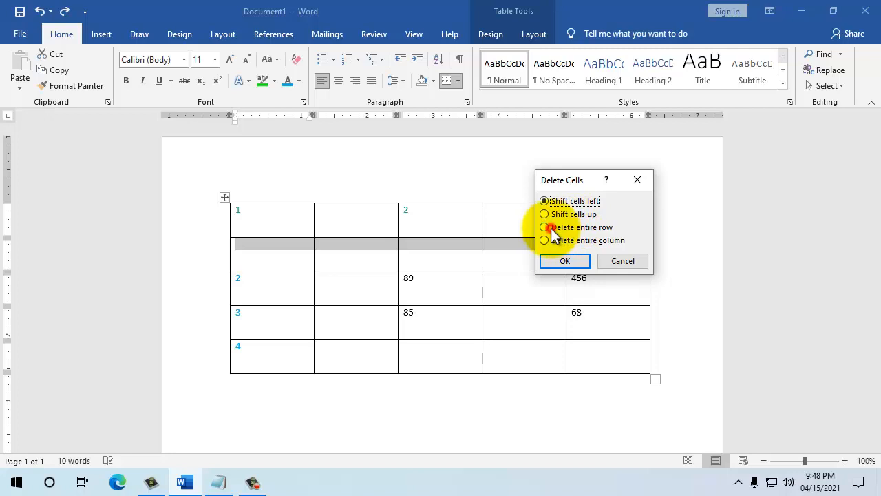
{"action": "left_click", "coordinate": [562, 262]}
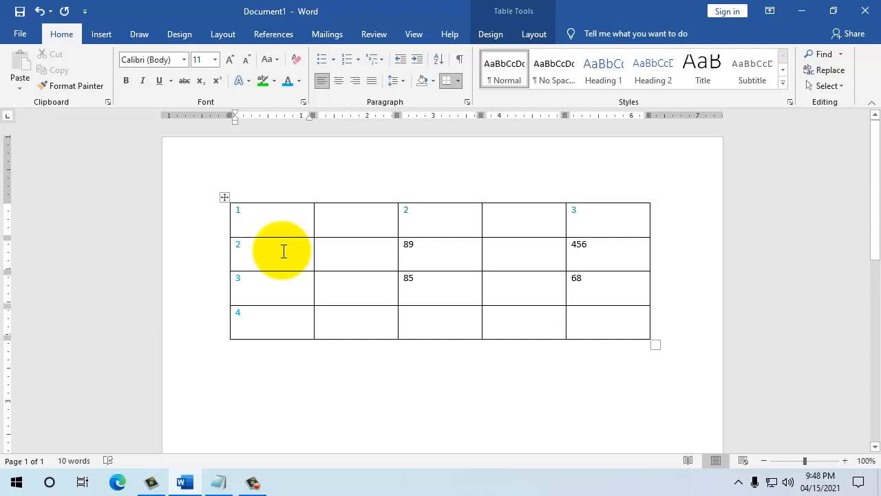
{"action": "left_click", "coordinate": [238, 246]}
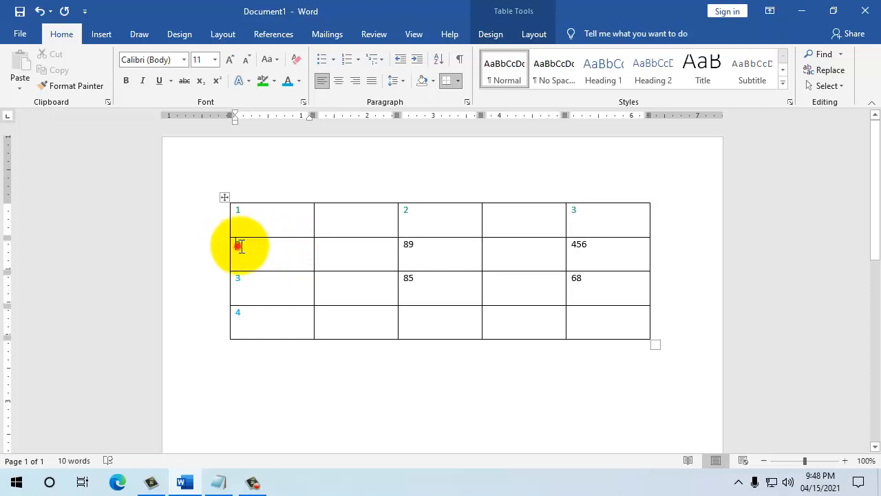
{"action": "left_click_drag", "start_coordinate": [240, 246], "coordinate": [531, 261]}
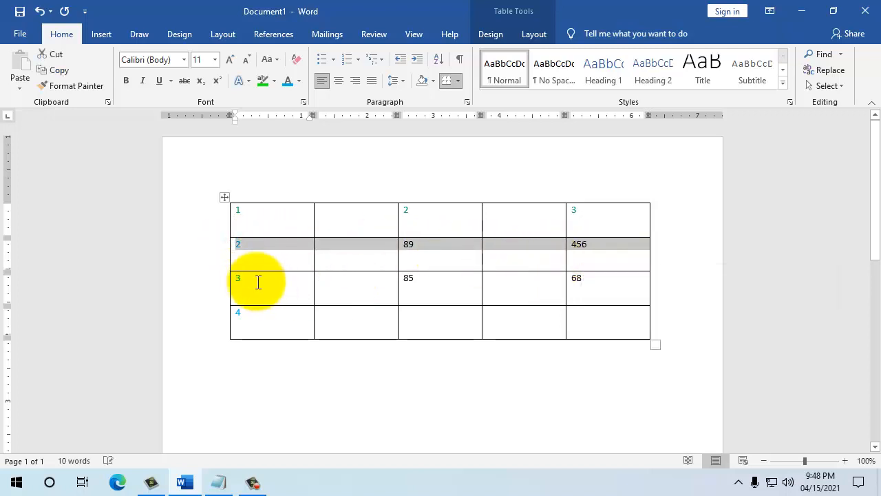
{"action": "left_click_drag", "start_coordinate": [240, 281], "coordinate": [399, 281]}
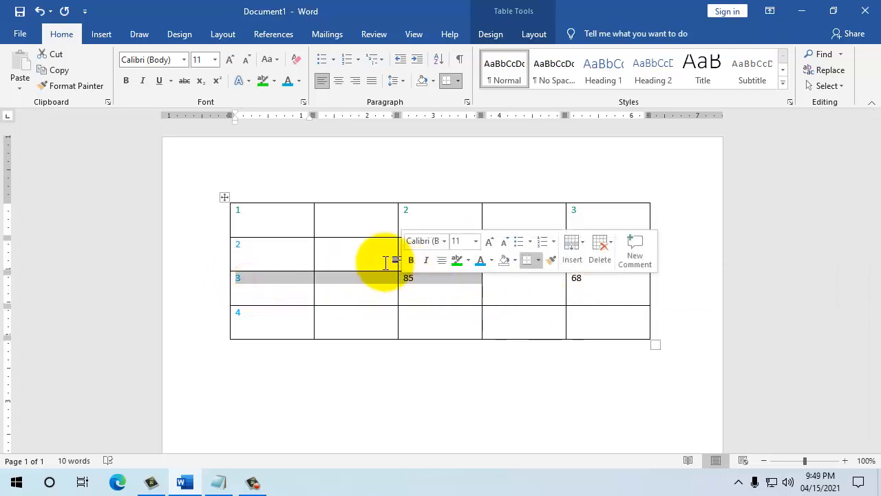
{"action": "left_click", "coordinate": [318, 254]}
{"action": "left_click", "coordinate": [271, 257]}
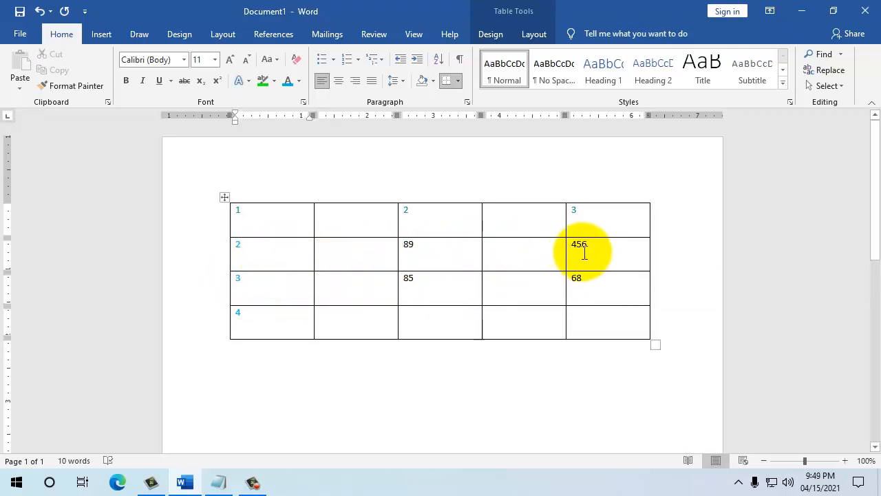
- Insert an empty row between the rows numbered 2 and 3
{"action": "left_click_drag", "start_coordinate": [265, 250], "coordinate": [573, 256]}
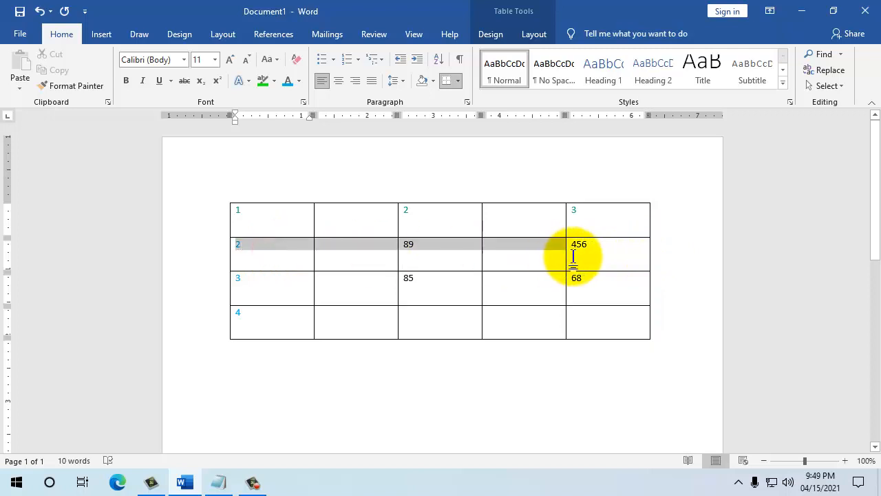
{"action": "left_click", "coordinate": [645, 250]}
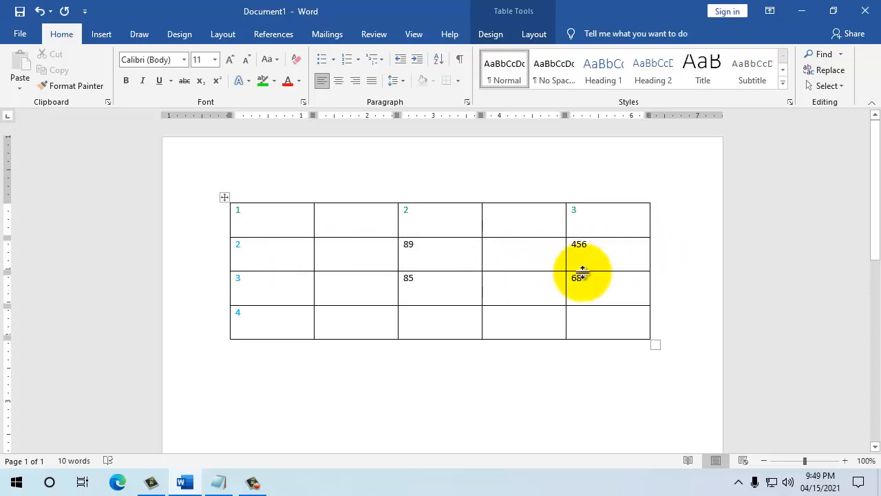
{"action": "key", "text": "Return"}
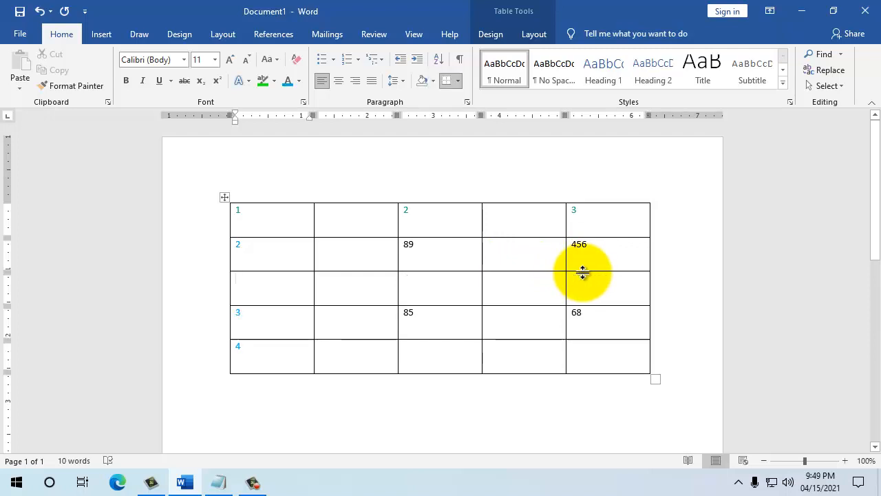
- Fill the second column with 85 in the row numbered 3, 21 in row 2 and 32 in row 1
{"action": "left_click", "coordinate": [342, 318]}
{"action": "type", "text": "8"}
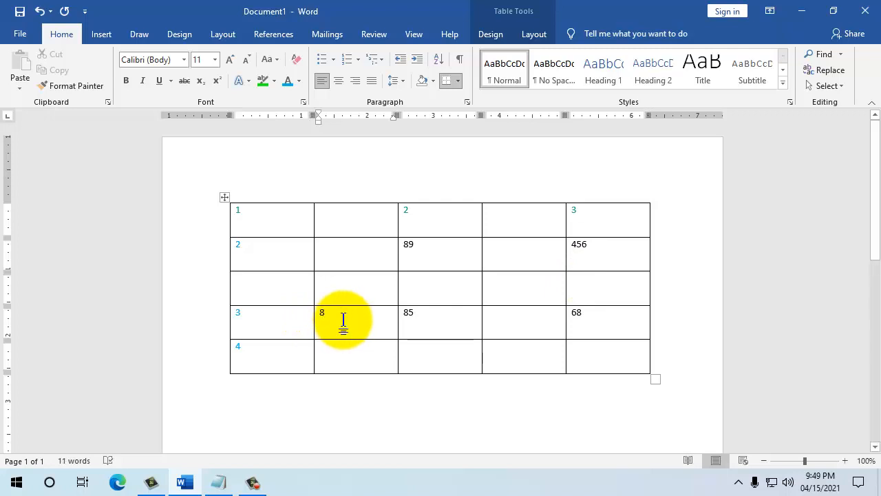
{"action": "type", "text": "5"}
{"action": "left_click", "coordinate": [352, 253]}
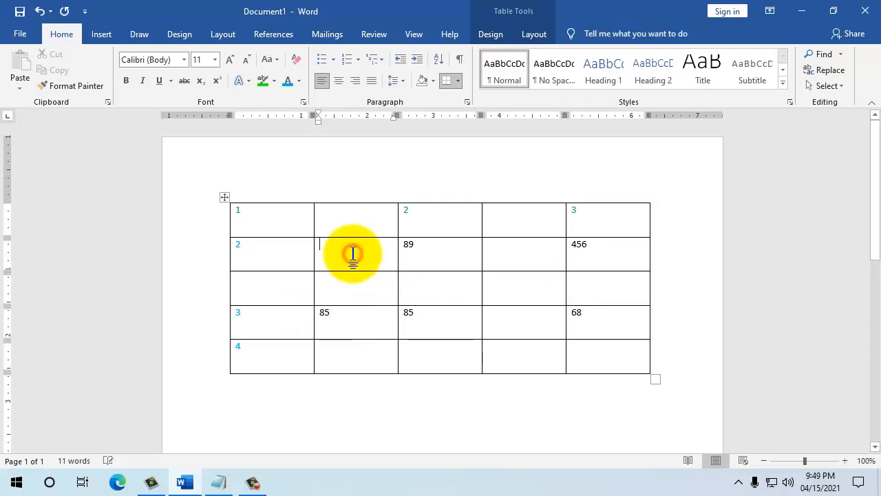
{"action": "type", "text": "21"}
{"action": "left_click", "coordinate": [350, 222]}
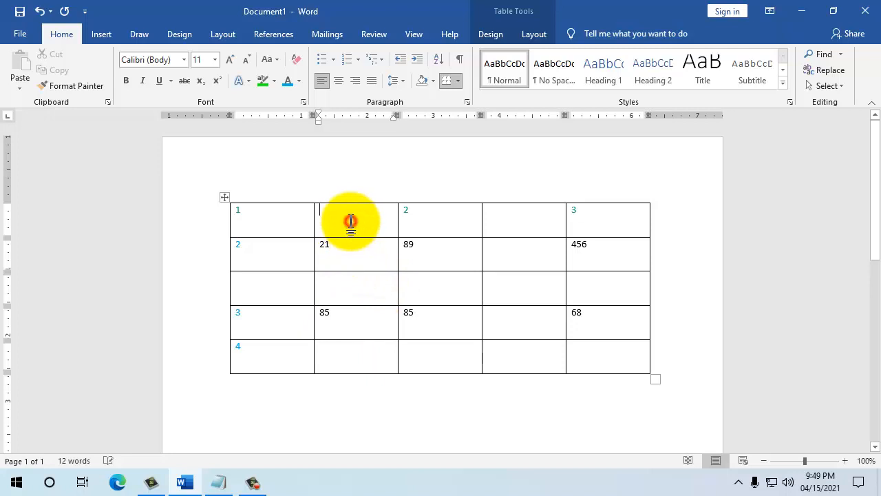
{"action": "type", "text": "32"}
- Enter 15 and 87 in the first two cells of the fourth column
{"action": "left_click", "coordinate": [519, 228]}
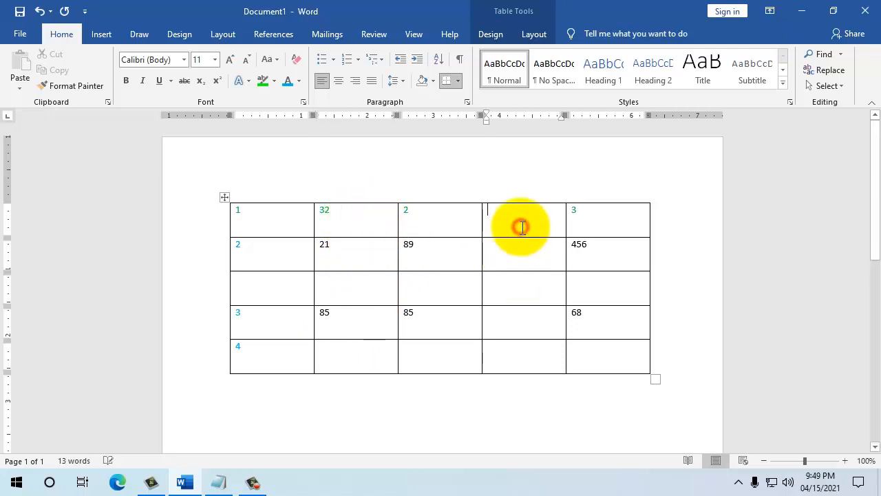
{"action": "type", "text": "15"}
{"action": "left_click", "coordinate": [523, 252]}
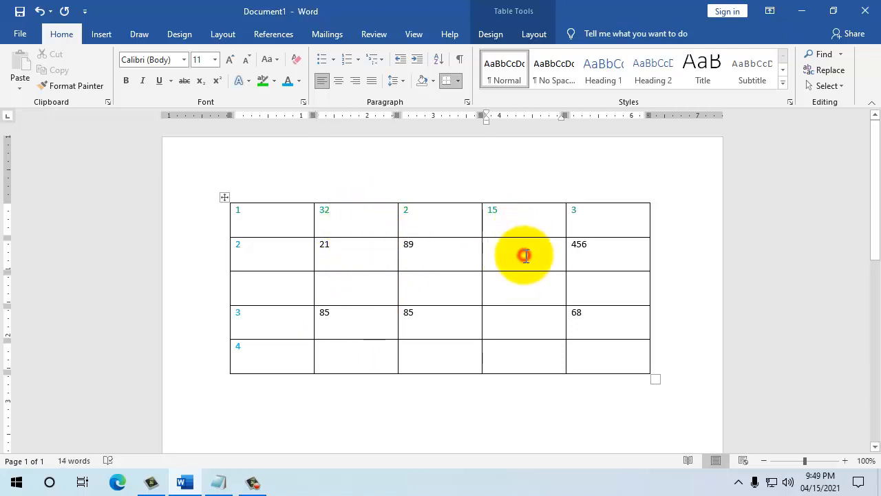
{"action": "type", "text": "87"}
- Select the whole row numbered 3 and move it up above the empty row
{"action": "left_click_drag", "start_coordinate": [594, 285], "coordinate": [267, 293]}
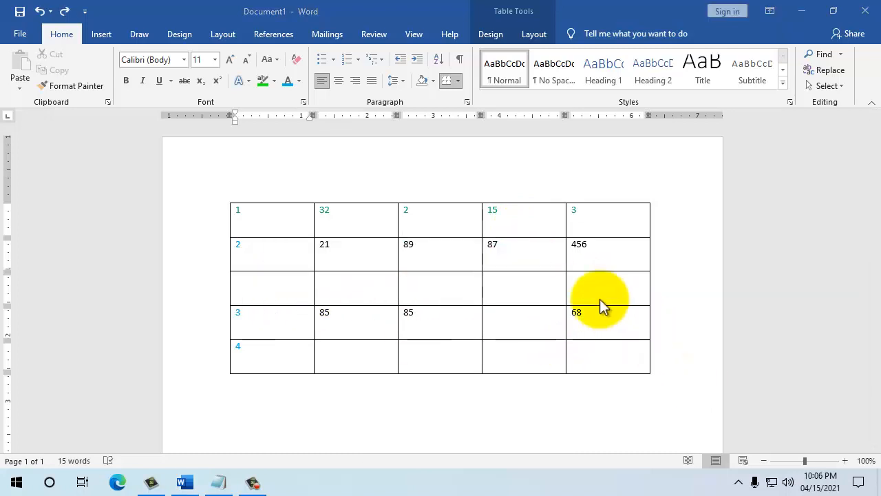
{"action": "left_click", "coordinate": [277, 295]}
{"action": "left_click_drag", "start_coordinate": [266, 315], "coordinate": [546, 314]}
{"action": "left_click", "coordinate": [289, 289]}
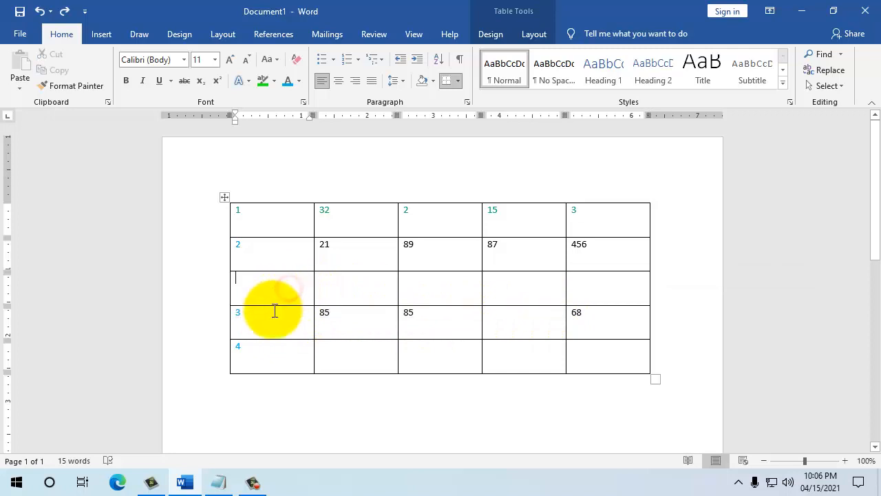
{"action": "left_click_drag", "start_coordinate": [238, 313], "coordinate": [597, 344]}
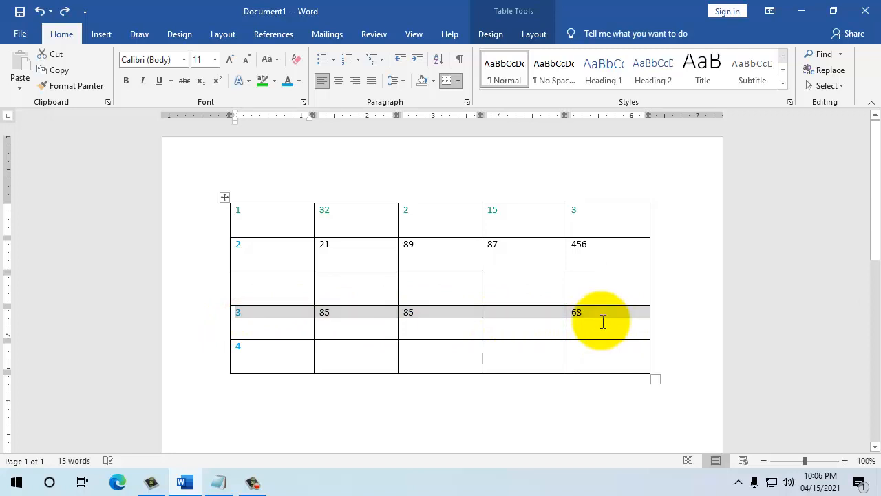
{"action": "key", "text": "alt+shift+Up"}
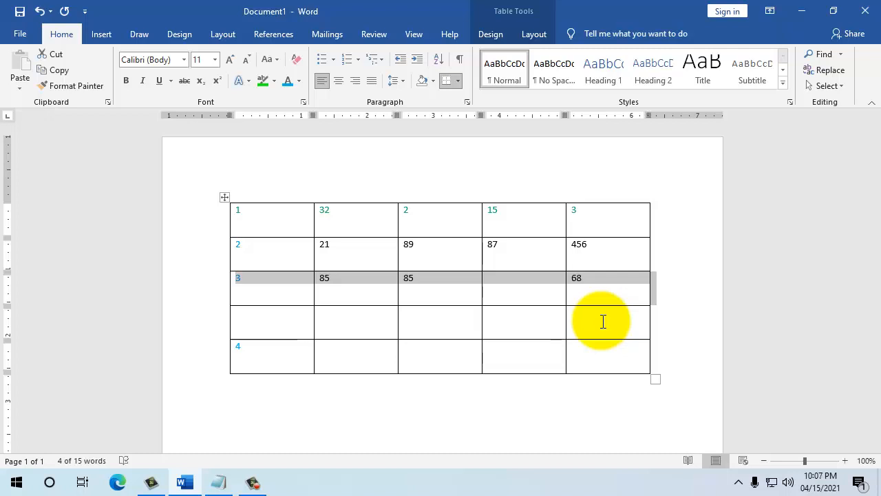
- Move the row numbered 3 back down below the empty row
{"action": "left_click", "coordinate": [602, 321]}
{"action": "left_click_drag", "start_coordinate": [610, 287], "coordinate": [300, 303]}
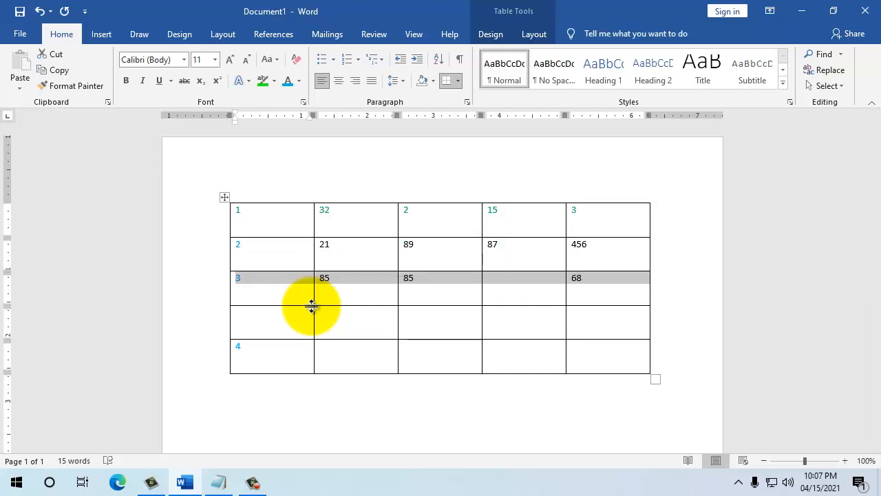
{"action": "key", "text": "alt+shift+Down"}
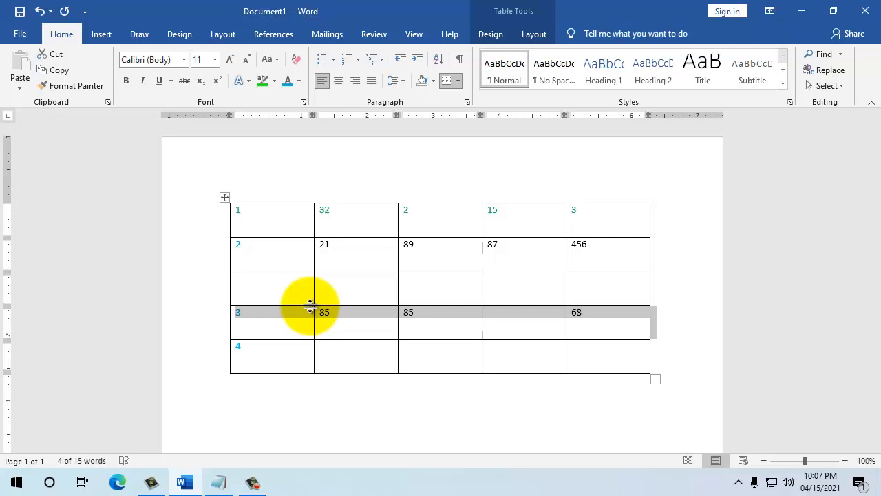
- Select the whole table and delete it from the document
{"action": "left_click", "coordinate": [224, 197]}
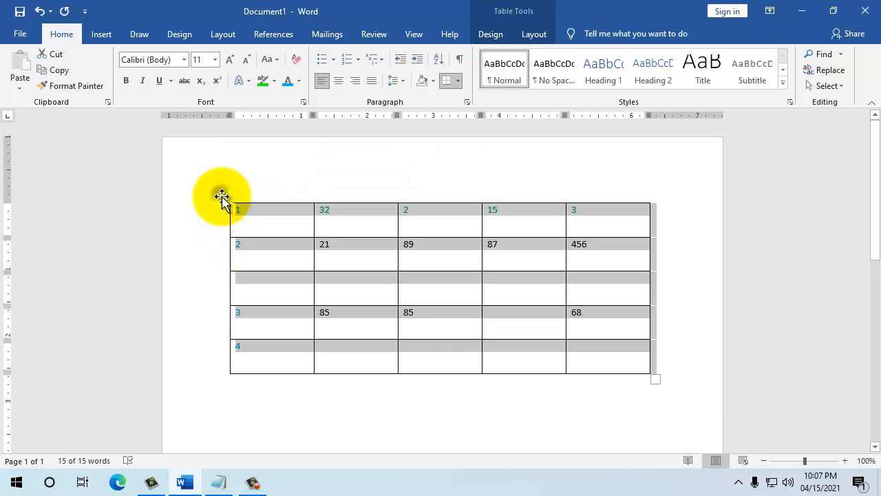
{"action": "right_click", "coordinate": [224, 197]}
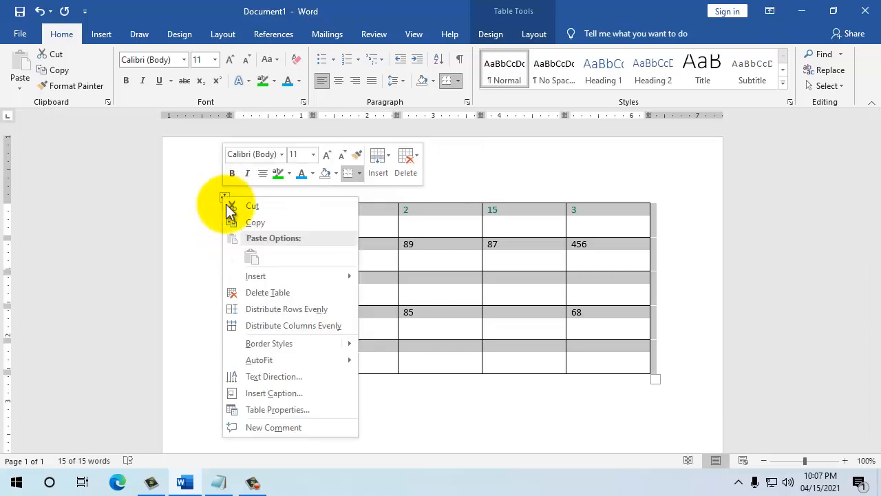
{"action": "left_click", "coordinate": [246, 289]}
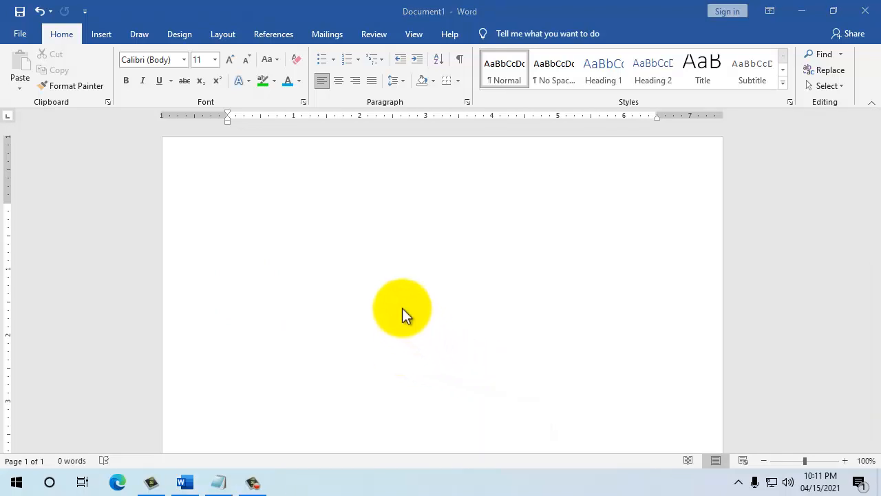
- Insert a table with 5 columns and 2 rows using the AutoFit to window behavior
{"action": "left_click", "coordinate": [385, 287]}
{"action": "left_click", "coordinate": [104, 40]}
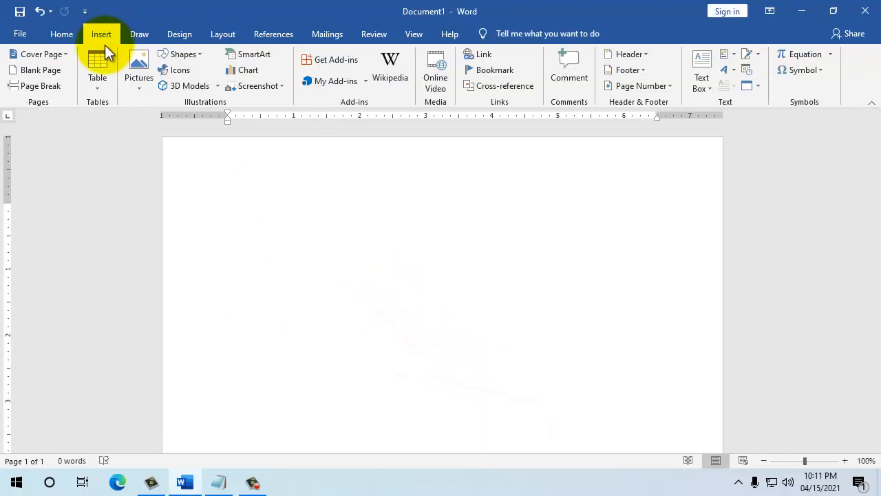
{"action": "left_click", "coordinate": [99, 83]}
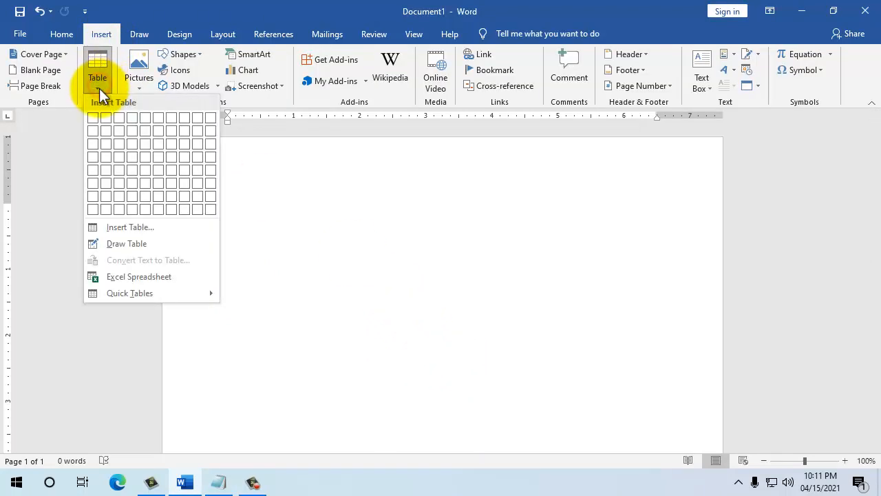
{"action": "left_click", "coordinate": [115, 227]}
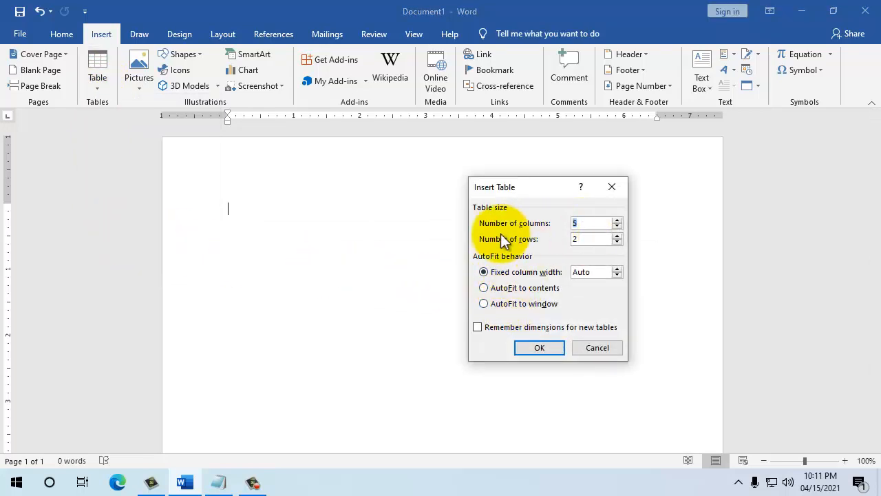
{"action": "left_click", "coordinate": [579, 223]}
{"action": "key", "text": "Tab"}
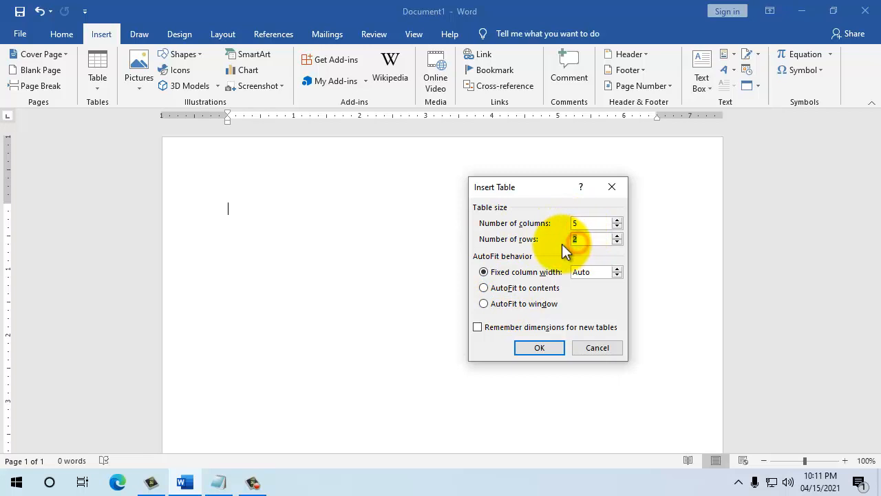
{"action": "left_click", "coordinate": [484, 304]}
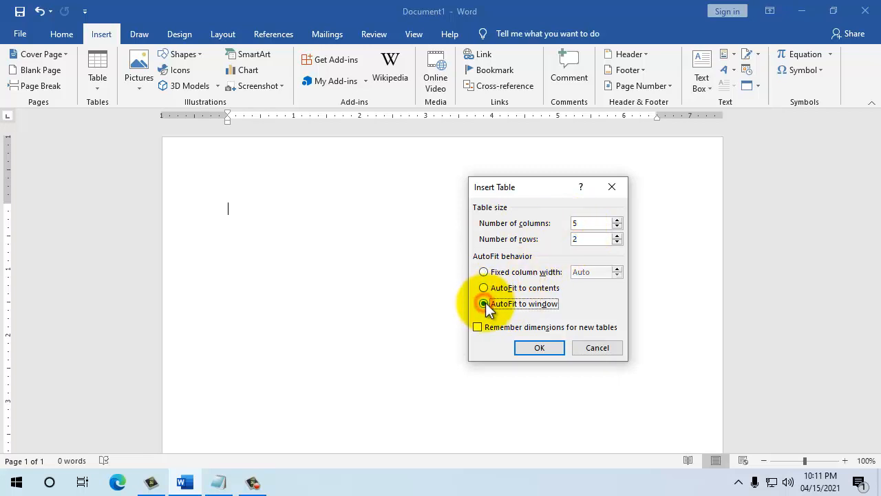
{"action": "left_click", "coordinate": [536, 348]}
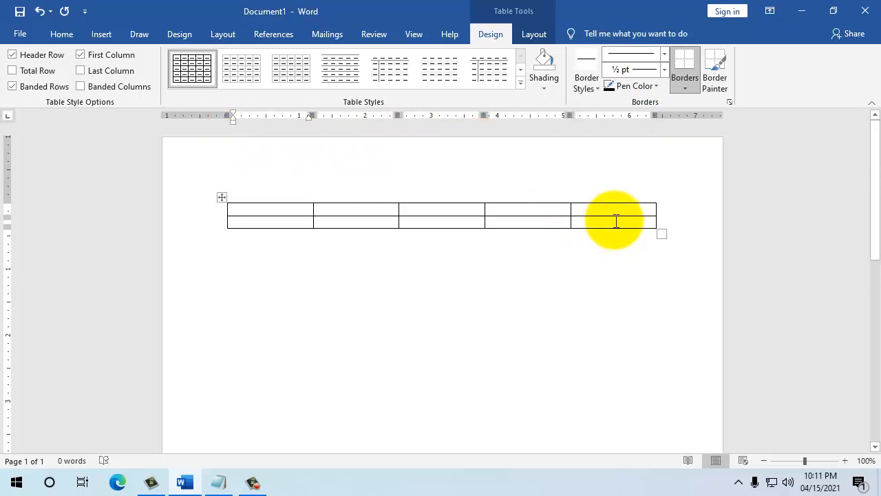
- Add three new columns inside the table: two among the middle columns and one directly after the first column
{"action": "left_click_drag", "start_coordinate": [282, 208], "coordinate": [582, 222]}
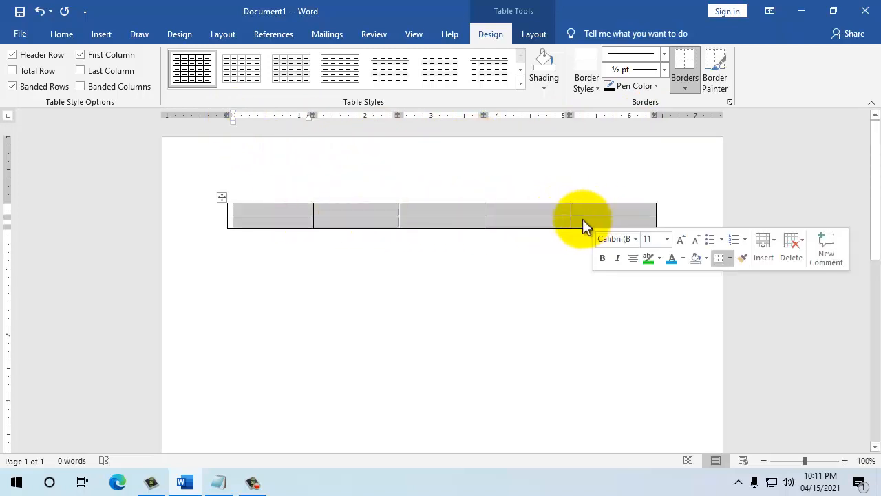
{"action": "left_click", "coordinate": [359, 206]}
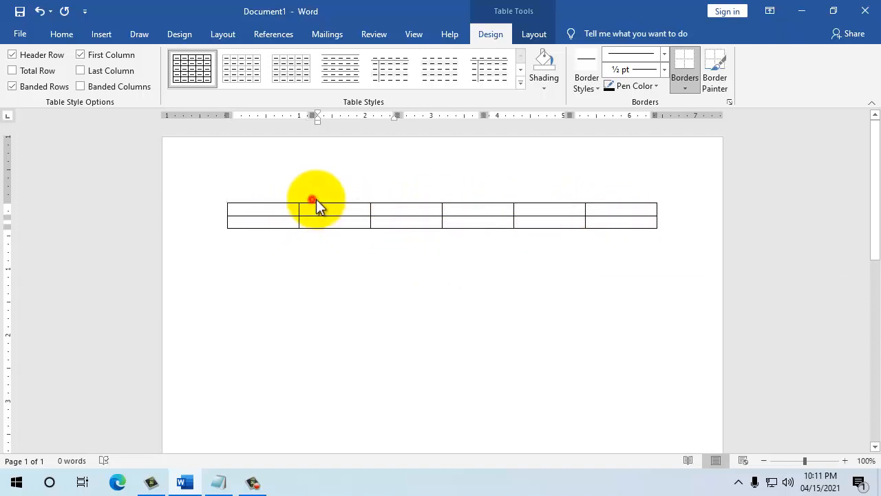
{"action": "left_click", "coordinate": [316, 199]}
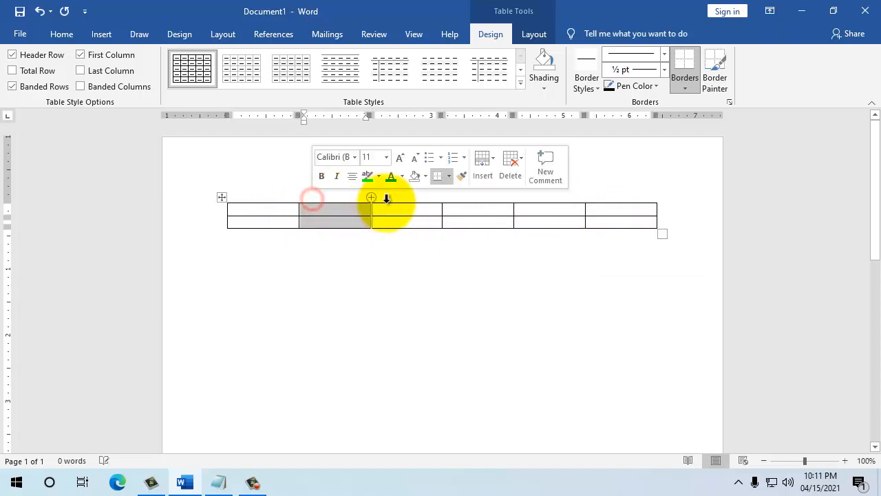
{"action": "left_click", "coordinate": [430, 219]}
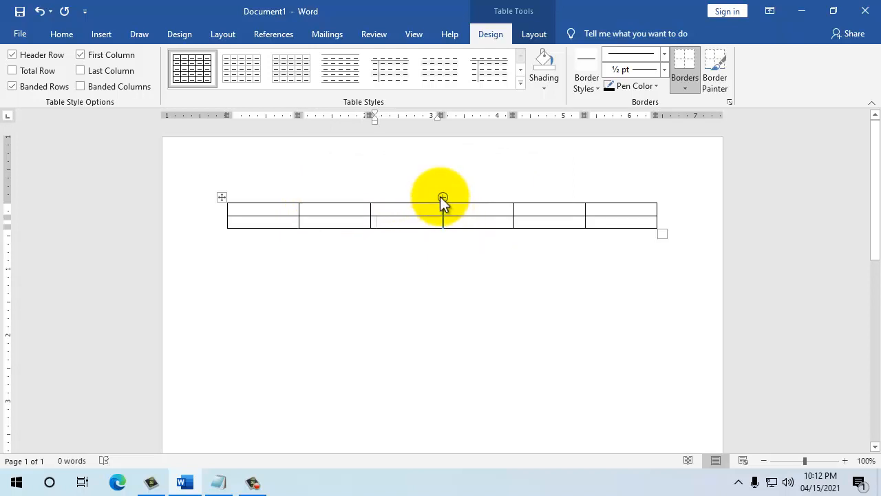
{"action": "left_click_drag", "start_coordinate": [625, 210], "coordinate": [250, 206]}
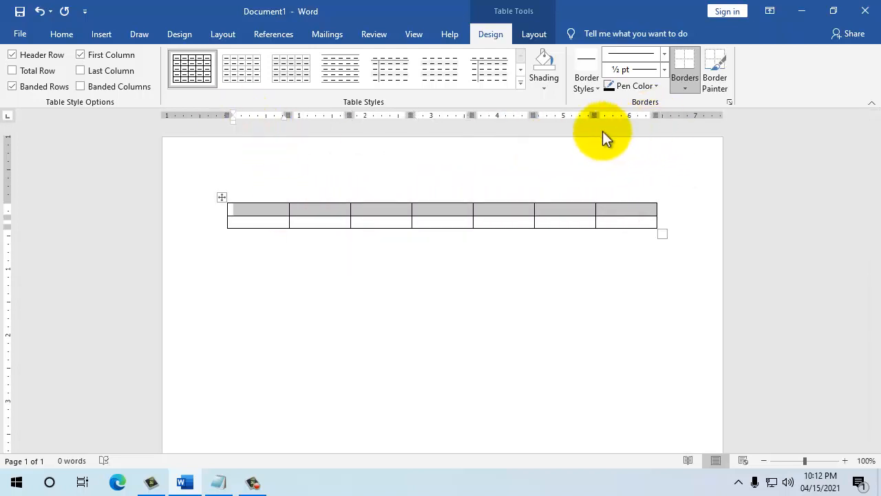
{"action": "left_click", "coordinate": [282, 210]}
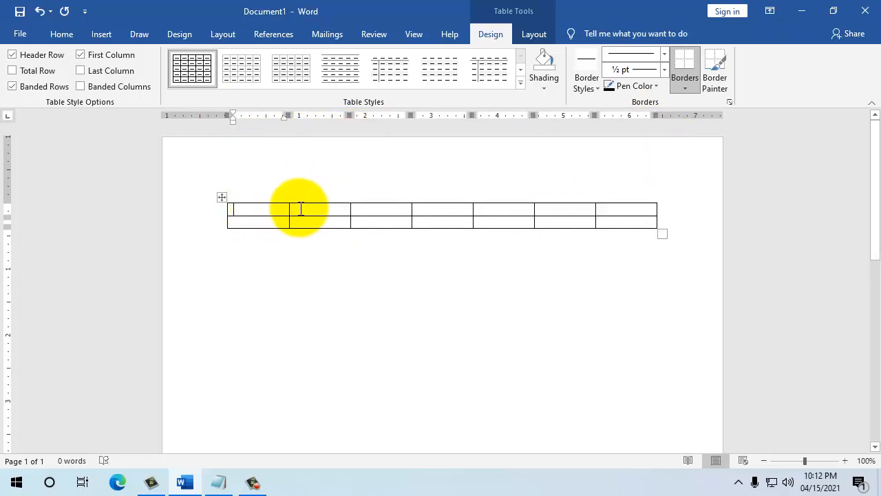
{"action": "left_click", "coordinate": [289, 198]}
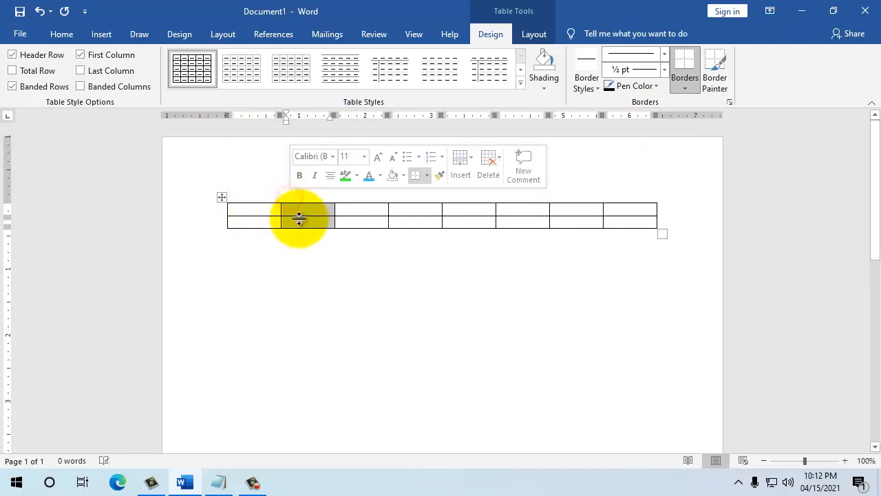
- Select the entire inserted table and delete it from the page
{"action": "left_click", "coordinate": [300, 221]}
{"action": "left_click", "coordinate": [222, 196]}
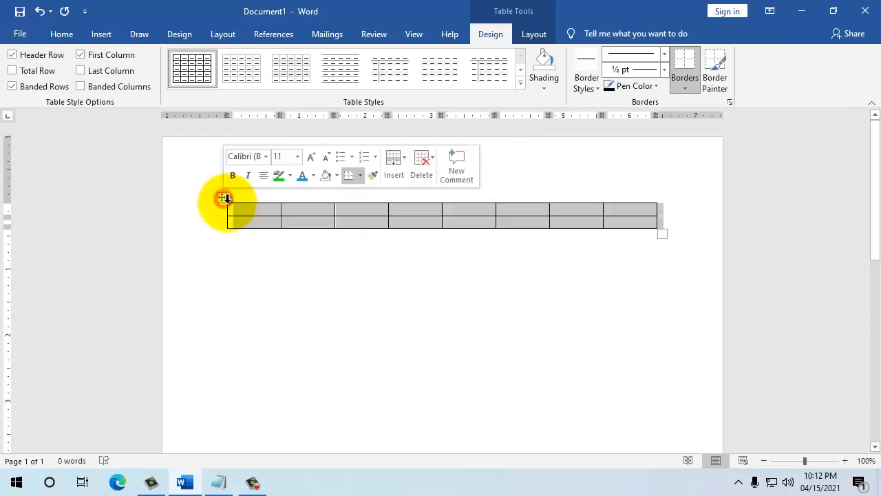
{"action": "key", "text": "BackSpace"}
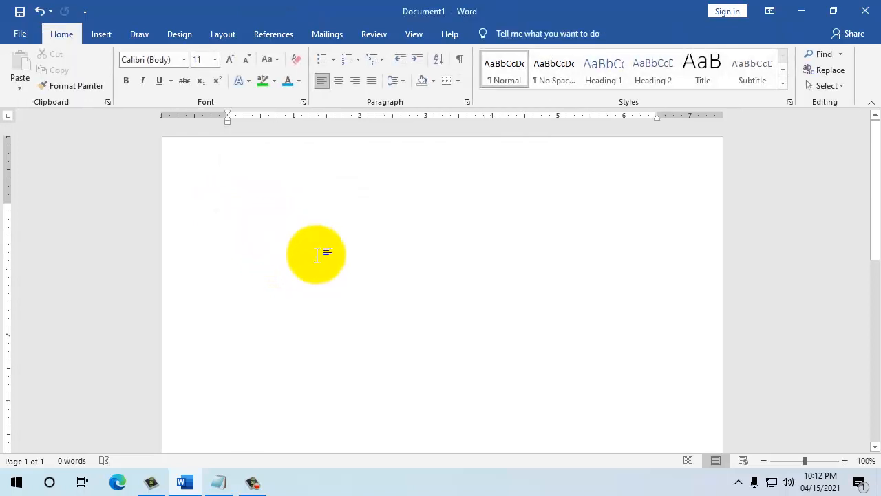
- Use Draw Table to sketch a table outline about 0.53" high and divide it into five columns with four vertical lines
{"action": "left_click", "coordinate": [101, 36]}
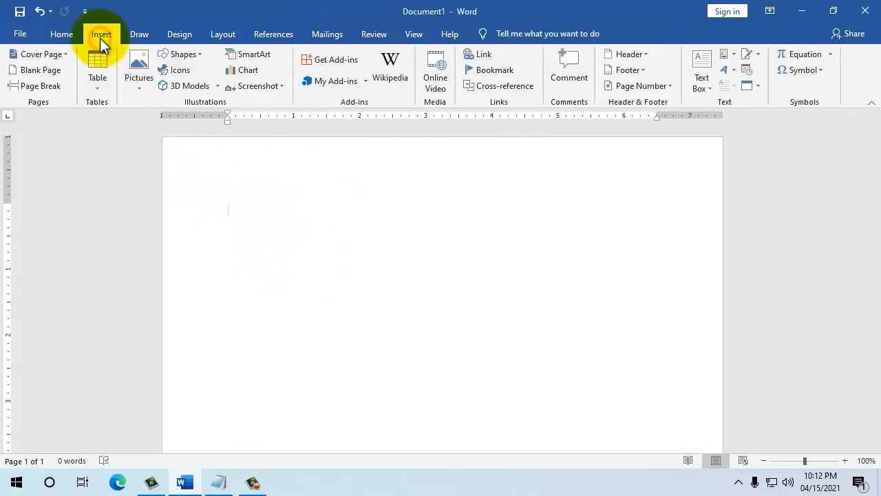
{"action": "left_click", "coordinate": [99, 73]}
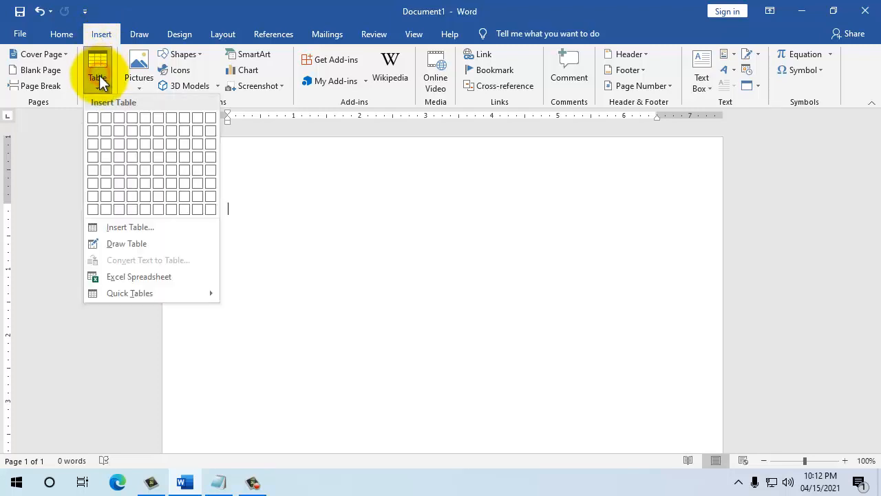
{"action": "left_click", "coordinate": [125, 243]}
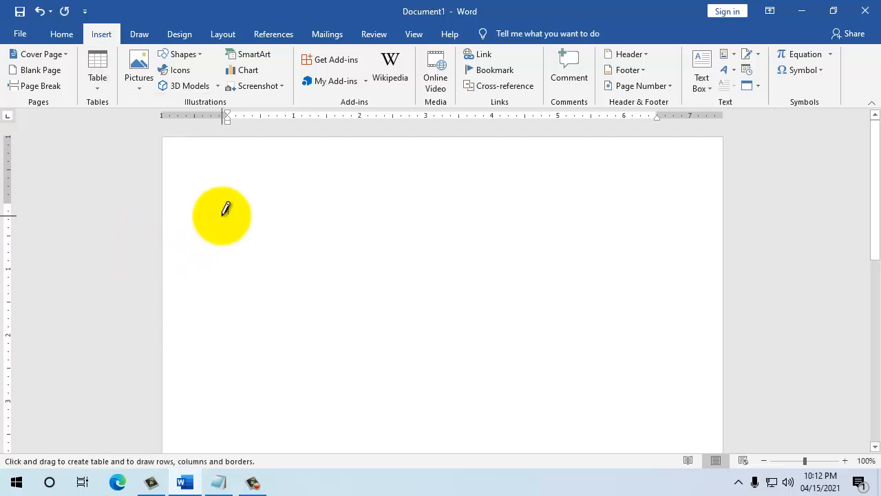
{"action": "mouse_move", "coordinate": [220, 237]}
{"action": "left_mouse_down"}
{"action": "mouse_move", "coordinate": [556, 280]}
{"action": "mouse_move", "coordinate": [640, 270]}
{"action": "left_mouse_up"}
{"action": "mouse_move", "coordinate": [311, 204]}
{"action": "left_mouse_down"}
{"action": "mouse_move", "coordinate": [310, 231]}
{"action": "mouse_move", "coordinate": [330, 232]}
{"action": "left_mouse_up"}
{"action": "left_click_drag", "start_coordinate": [392, 204], "coordinate": [389, 238]}
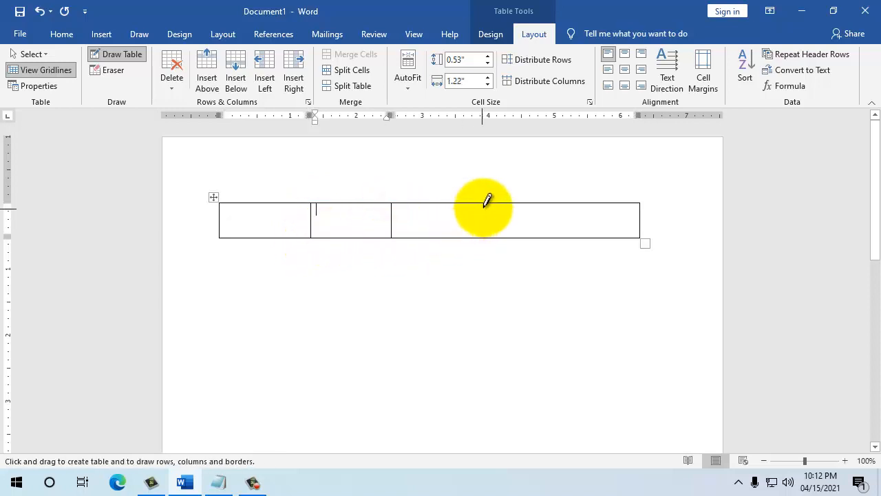
{"action": "left_click_drag", "start_coordinate": [481, 202], "coordinate": [477, 238]}
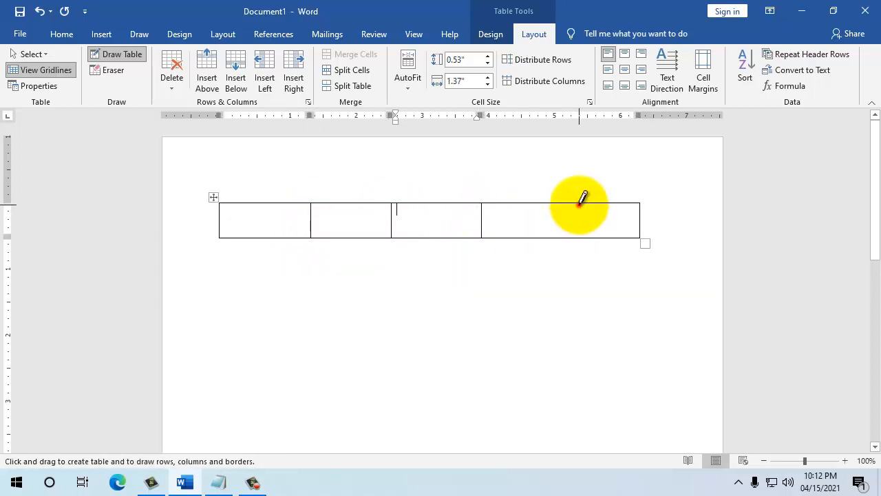
{"action": "left_click_drag", "start_coordinate": [580, 201], "coordinate": [580, 236]}
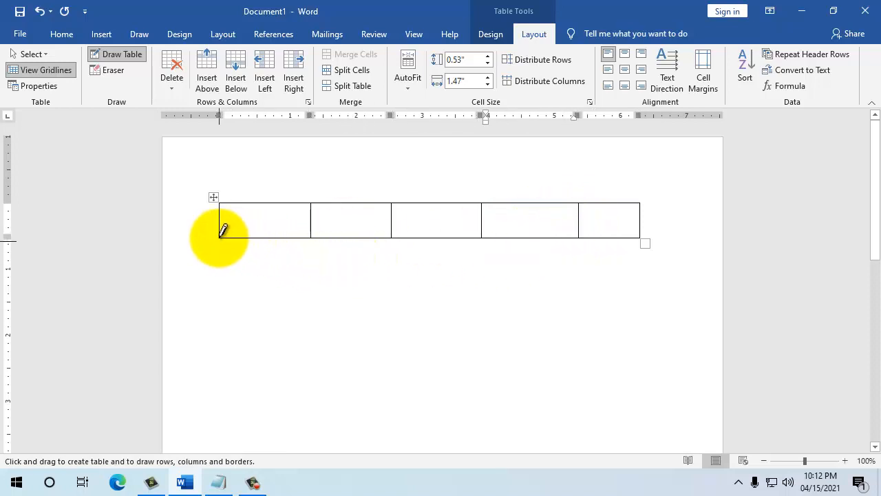
- Draw a second row about 0.68" high beneath the first and divide it with four vertical lines
{"action": "mouse_move", "coordinate": [219, 238]}
{"action": "left_mouse_down"}
{"action": "mouse_move", "coordinate": [215, 267]}
{"action": "mouse_move", "coordinate": [351, 297]}
{"action": "mouse_move", "coordinate": [642, 280]}
{"action": "left_mouse_up"}
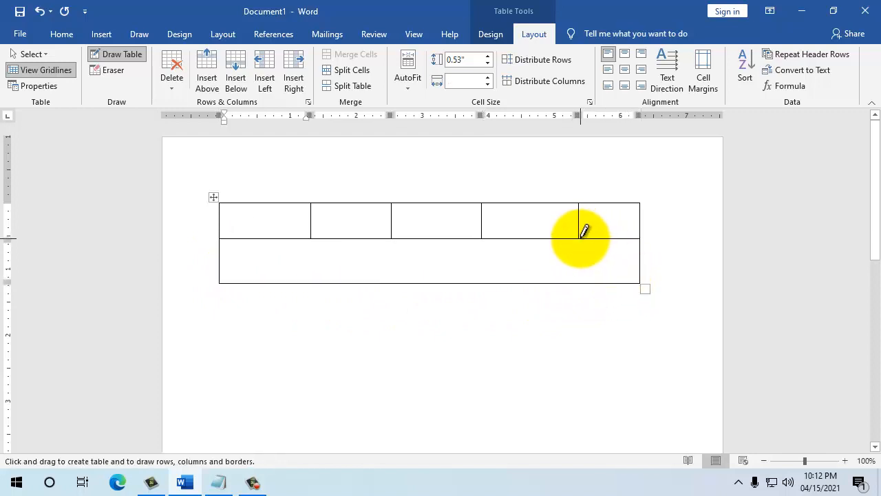
{"action": "left_click_drag", "start_coordinate": [579, 239], "coordinate": [580, 289]}
{"action": "left_click_drag", "start_coordinate": [529, 239], "coordinate": [527, 297]}
{"action": "left_click_drag", "start_coordinate": [438, 239], "coordinate": [428, 287]}
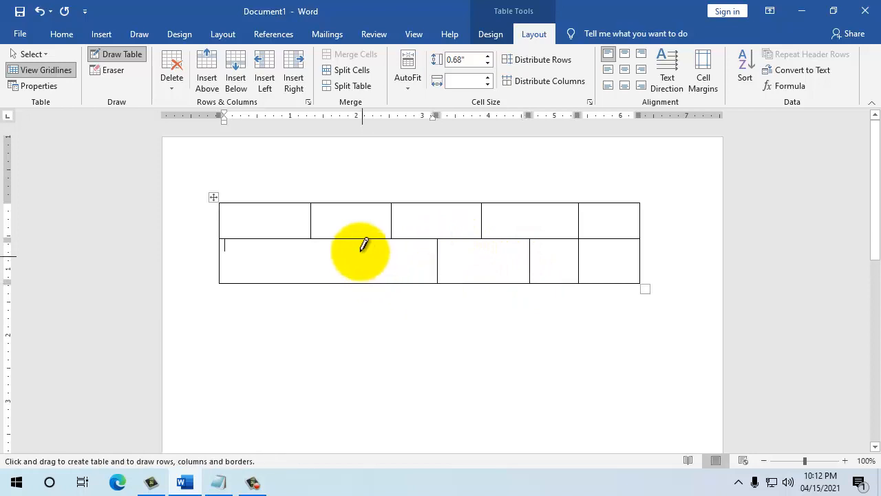
{"action": "left_click_drag", "start_coordinate": [349, 236], "coordinate": [341, 285]}
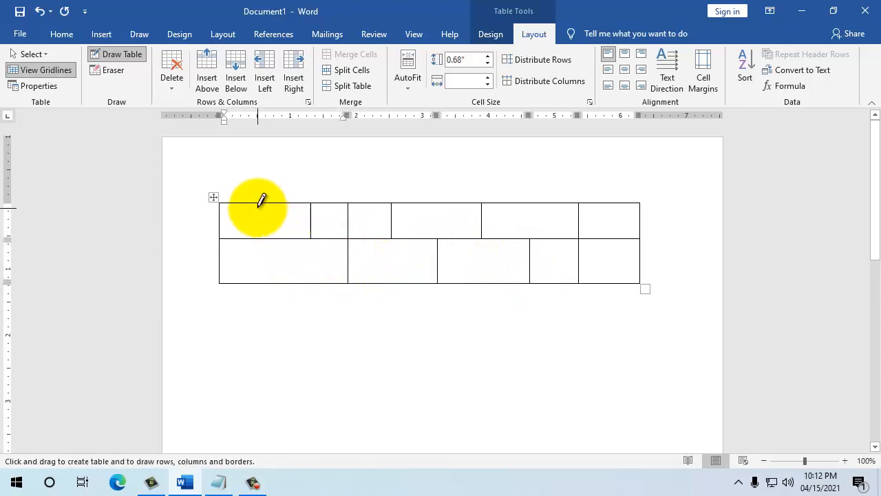
- Draw a vertical line through the first column and horizontal lines splitting the second row's second and third cells, and stop drawing
{"action": "mouse_move", "coordinate": [256, 205]}
{"action": "left_mouse_down"}
{"action": "mouse_move", "coordinate": [249, 285]}
{"action": "mouse_move", "coordinate": [328, 251]}
{"action": "mouse_move", "coordinate": [420, 267]}
{"action": "left_mouse_up"}
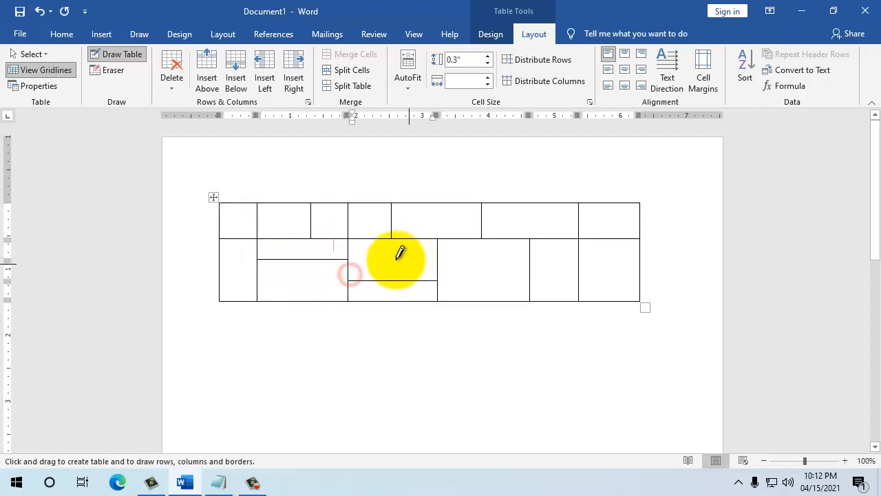
{"action": "left_click_drag", "start_coordinate": [350, 249], "coordinate": [430, 244]}
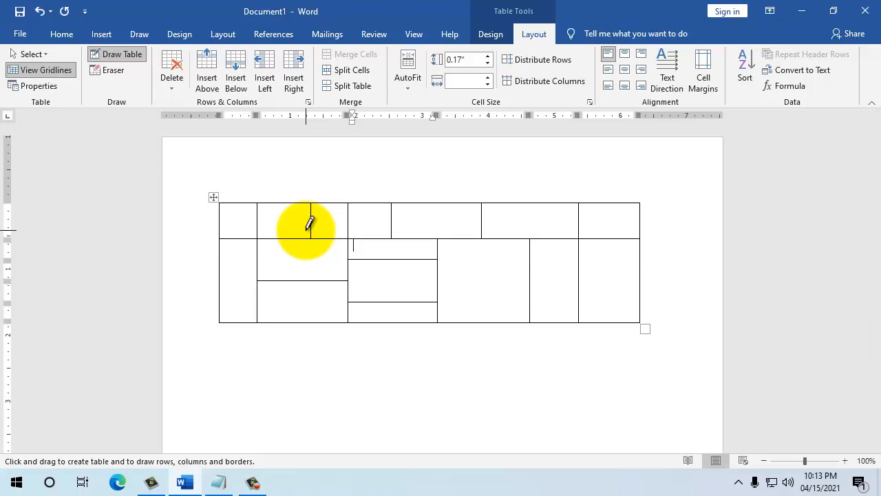
{"action": "key", "text": "Escape"}
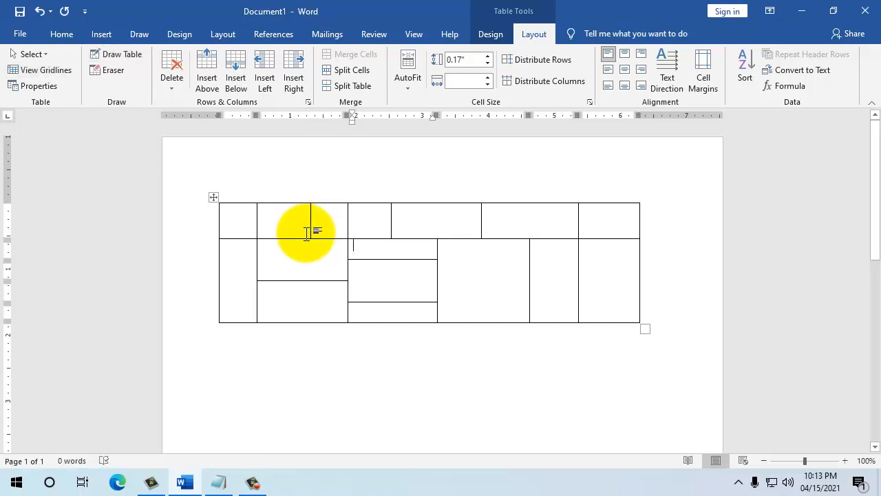
- Select the whole hand-drawn table and delete it
{"action": "left_click", "coordinate": [211, 195]}
{"action": "left_click", "coordinate": [379, 263]}
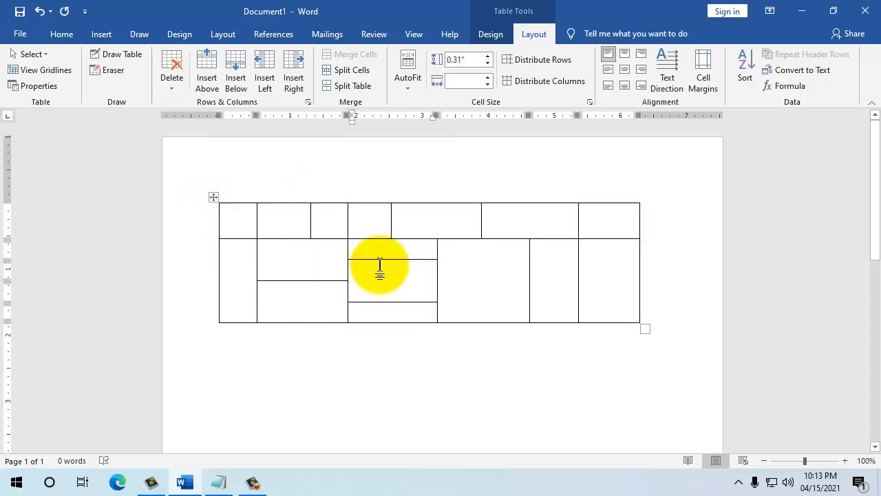
{"action": "left_click", "coordinate": [213, 198]}
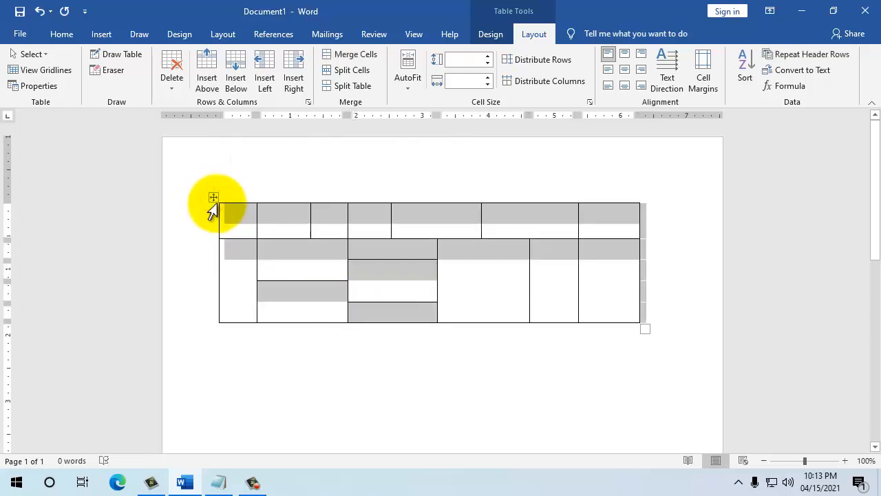
{"action": "key", "text": "BackSpace"}
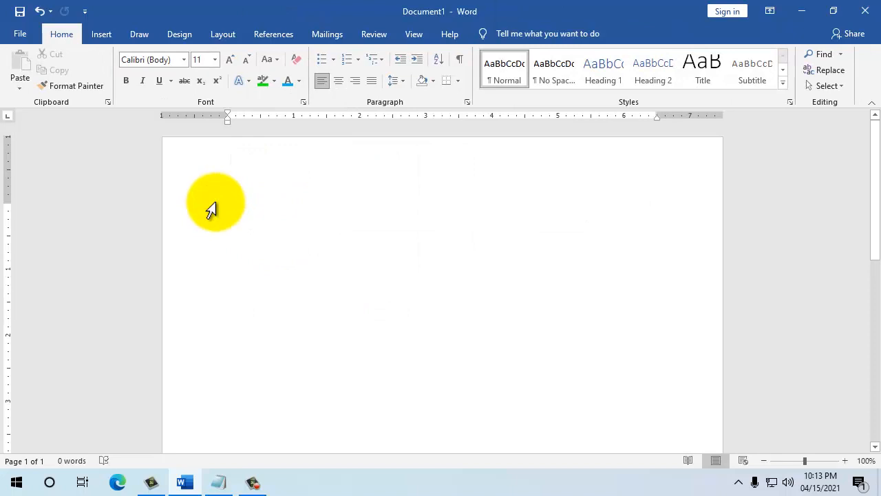
- Browse the built-in Quick Tables and insert the Calendar 1 table on the blank page
{"action": "left_click", "coordinate": [103, 35]}
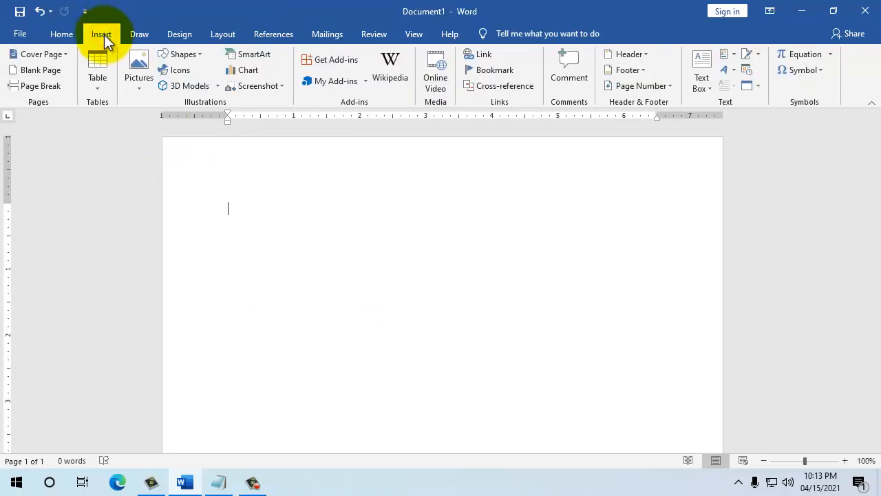
{"action": "left_click", "coordinate": [99, 83]}
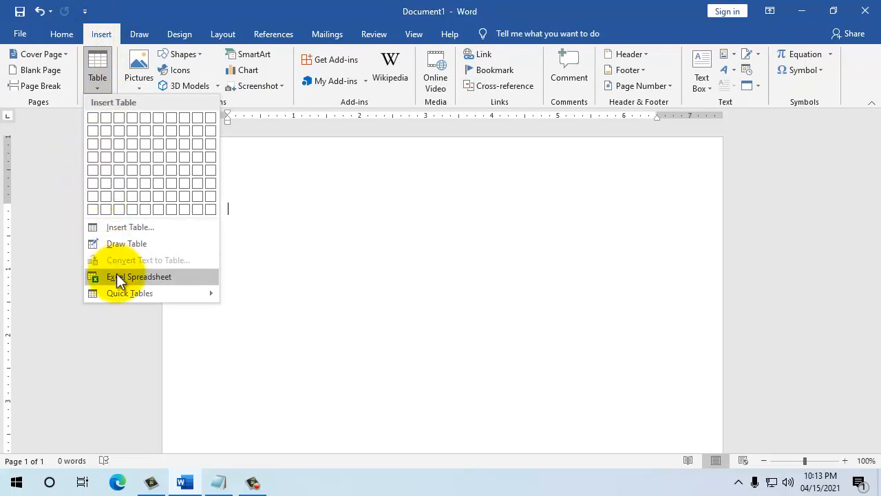
{"action": "left_click", "coordinate": [123, 291]}
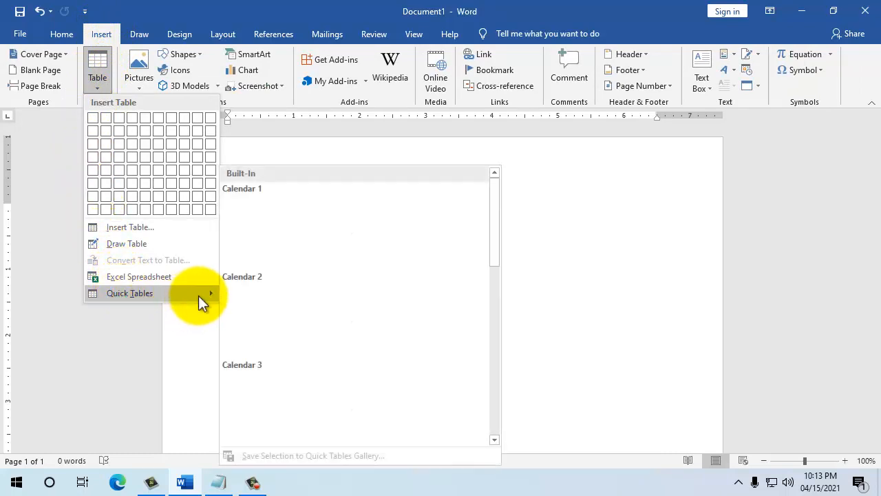
{"action": "scroll", "coordinate": [290, 262], "scroll_direction": "down", "scroll_amount": 5}
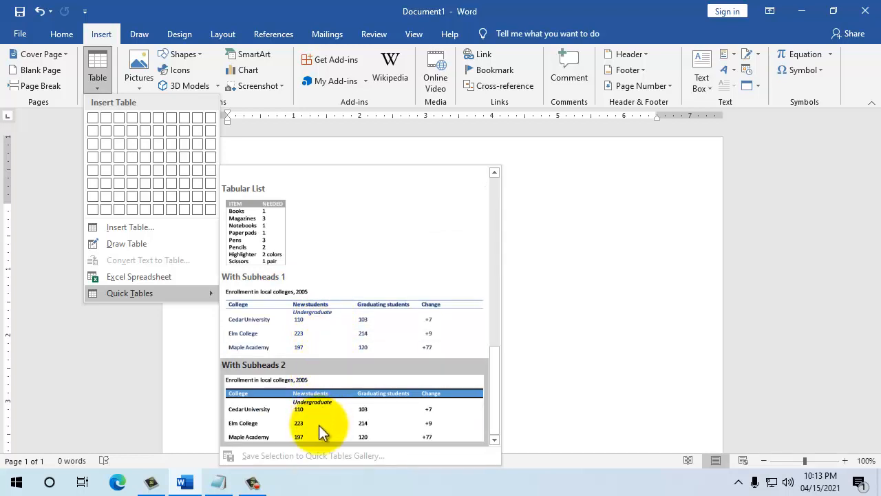
{"action": "scroll", "coordinate": [307, 330], "scroll_direction": "up", "scroll_amount": 3}
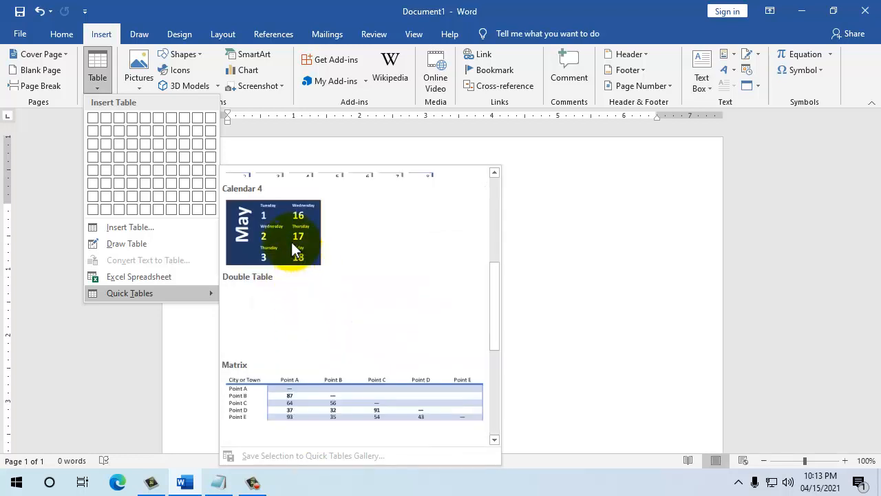
{"action": "scroll", "coordinate": [292, 244], "scroll_direction": "up", "scroll_amount": 3}
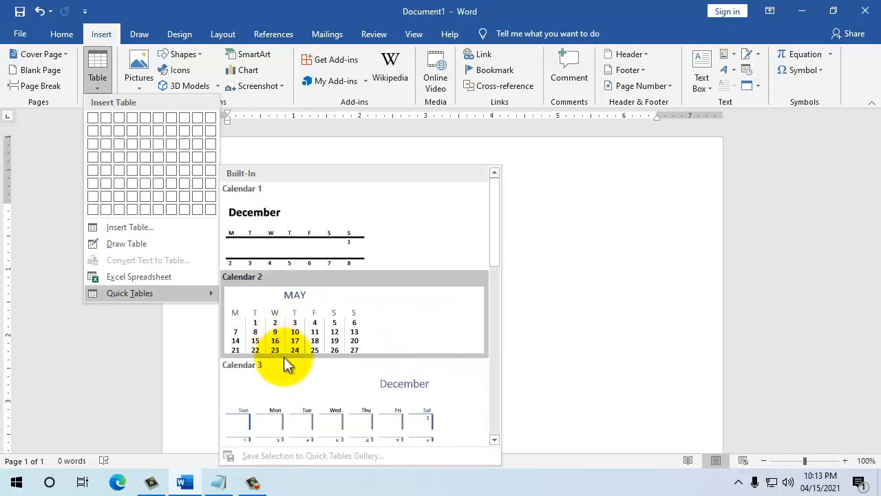
{"action": "left_click", "coordinate": [291, 229]}
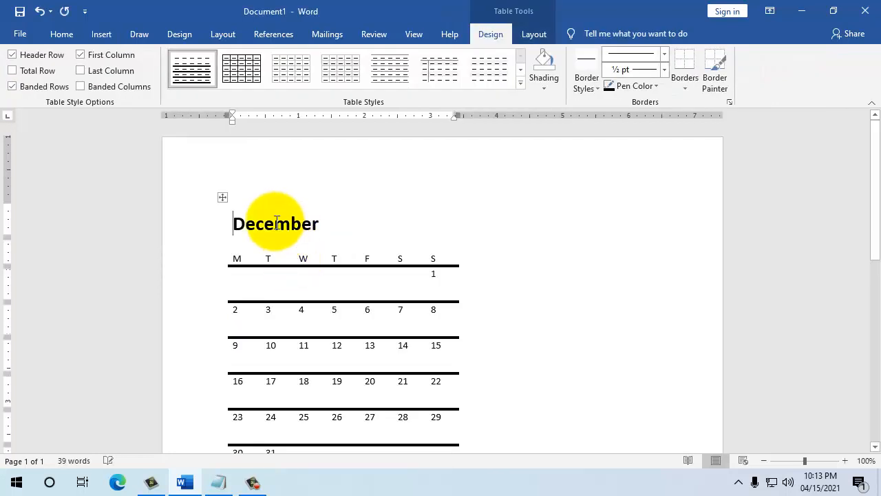
- Look over the December calendar, then select the whole table and delete it
{"action": "scroll", "coordinate": [351, 289], "scroll_direction": "down", "scroll_amount": 2}
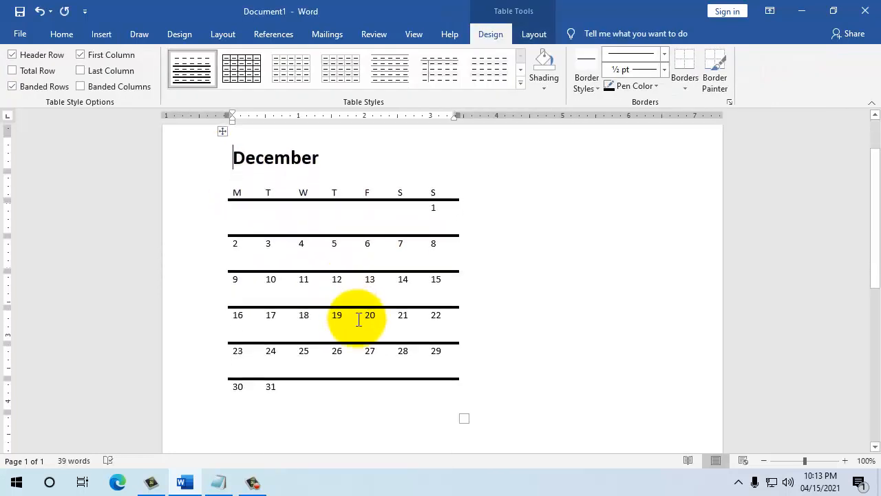
{"action": "scroll", "coordinate": [219, 249], "scroll_direction": "up", "scroll_amount": 2}
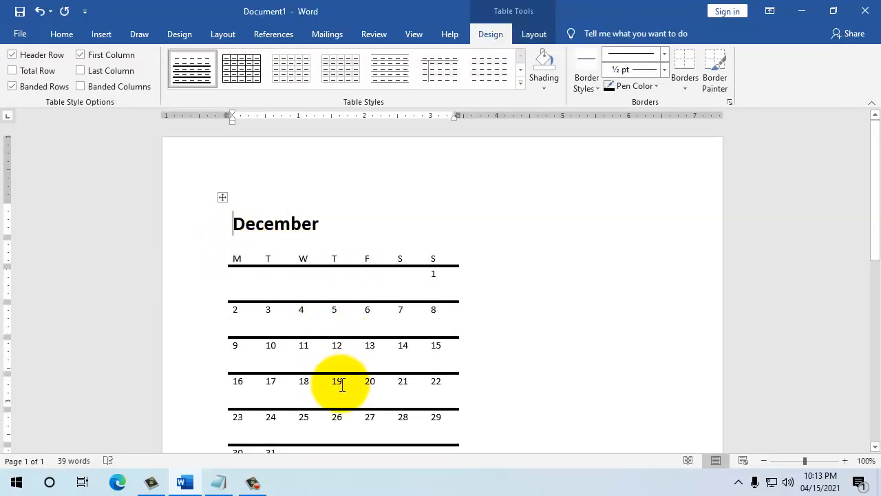
{"action": "left_click_drag", "start_coordinate": [319, 227], "coordinate": [233, 225]}
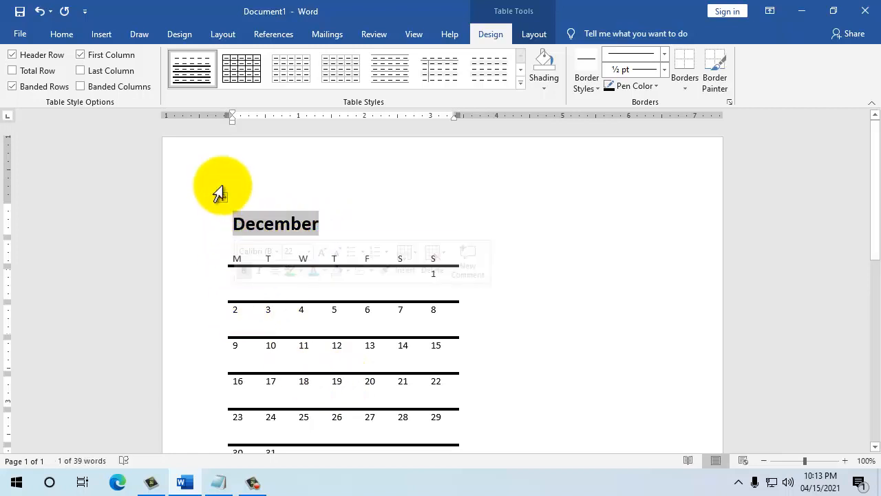
{"action": "left_click", "coordinate": [59, 41]}
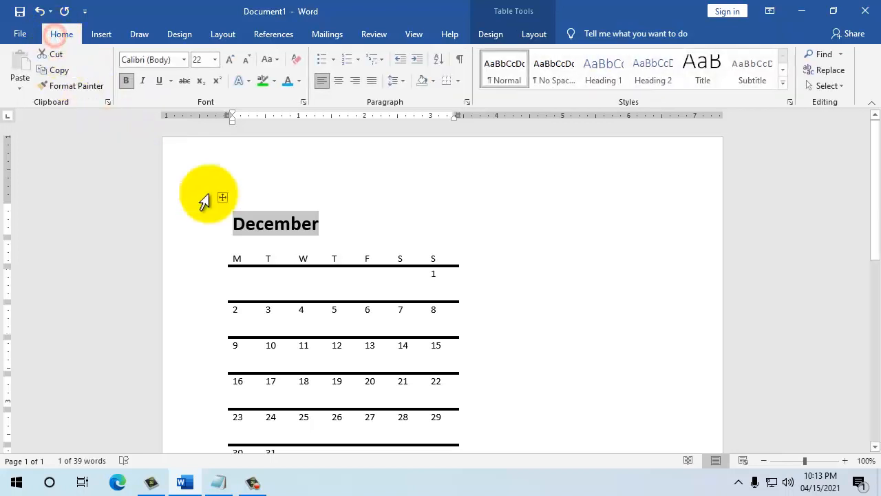
{"action": "left_click", "coordinate": [222, 197]}
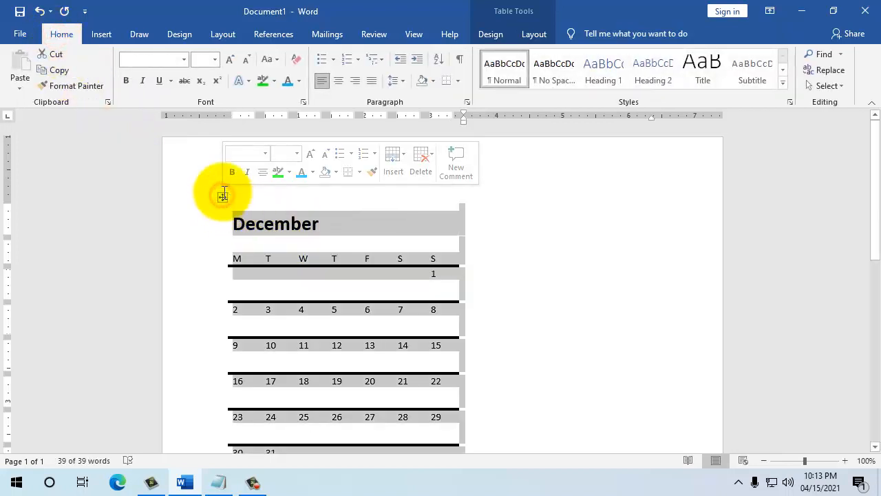
{"action": "key", "text": "BackSpace"}
- Insert a table with five columns and seven rows, and place the cursor in the first cell of its sixth row
{"action": "left_click", "coordinate": [111, 35]}
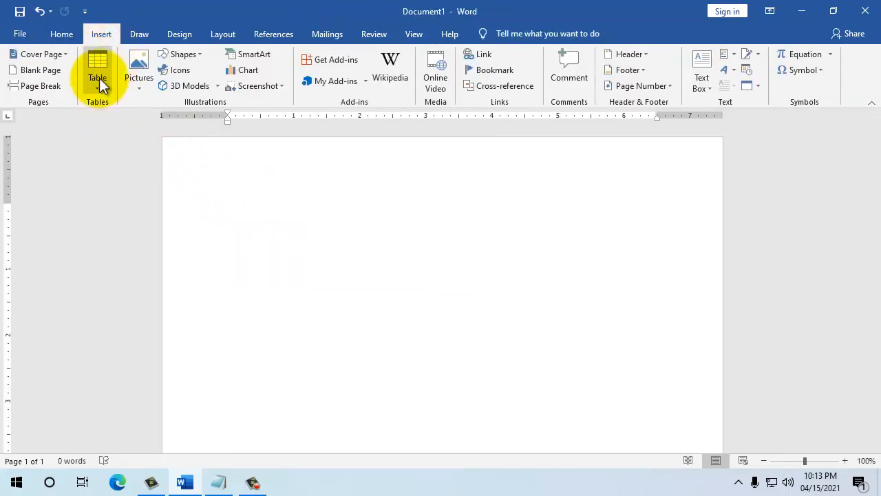
{"action": "left_click", "coordinate": [100, 79]}
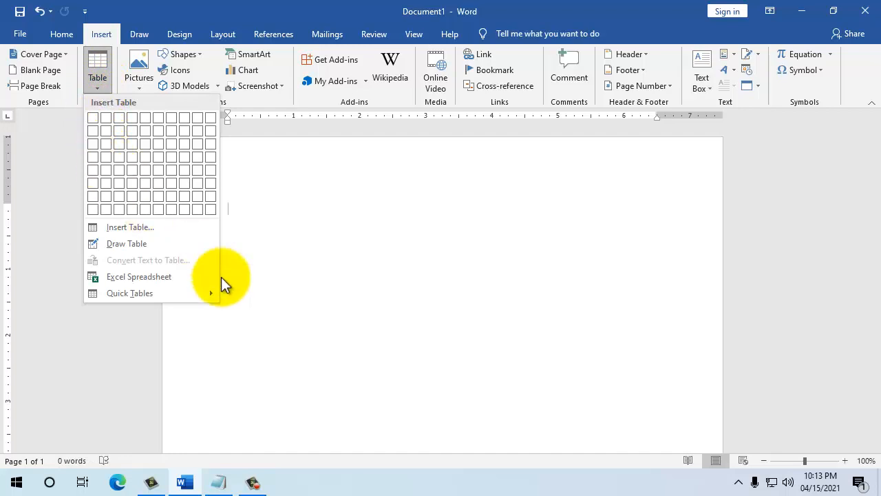
{"action": "left_click", "coordinate": [287, 316]}
{"action": "left_click", "coordinate": [101, 75]}
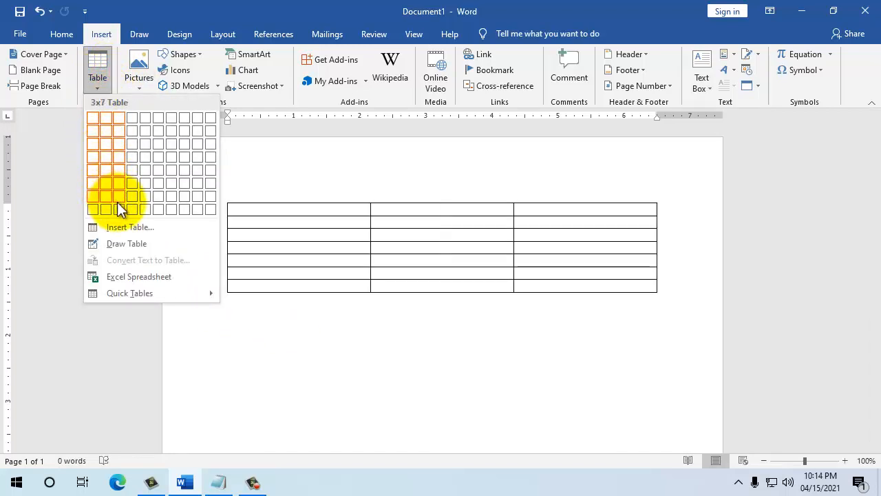
{"action": "left_click", "coordinate": [143, 205]}
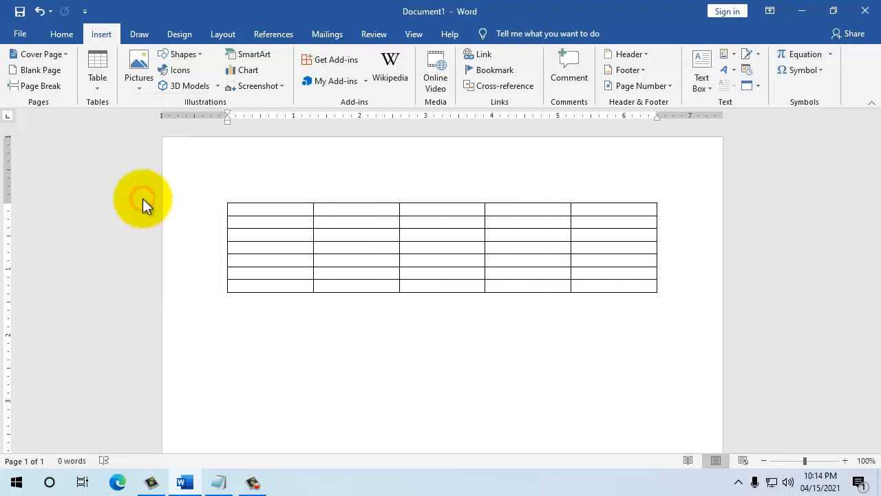
{"action": "left_click", "coordinate": [364, 320]}
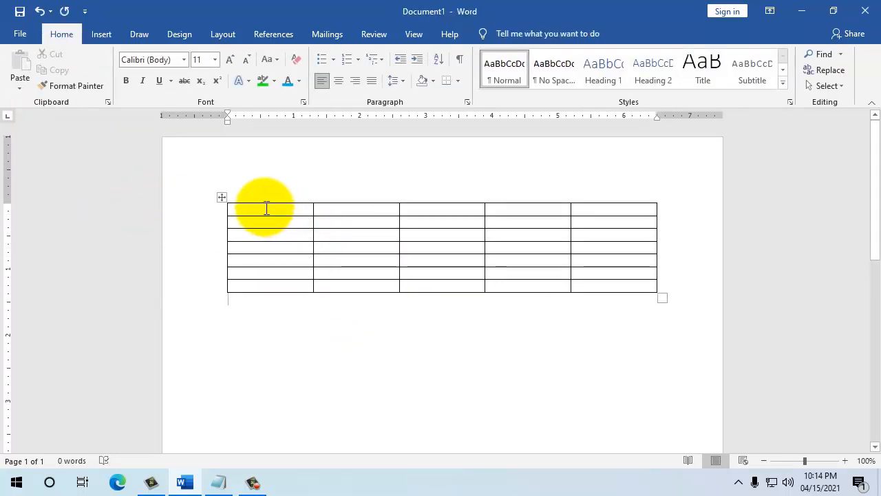
{"action": "left_click", "coordinate": [270, 273]}
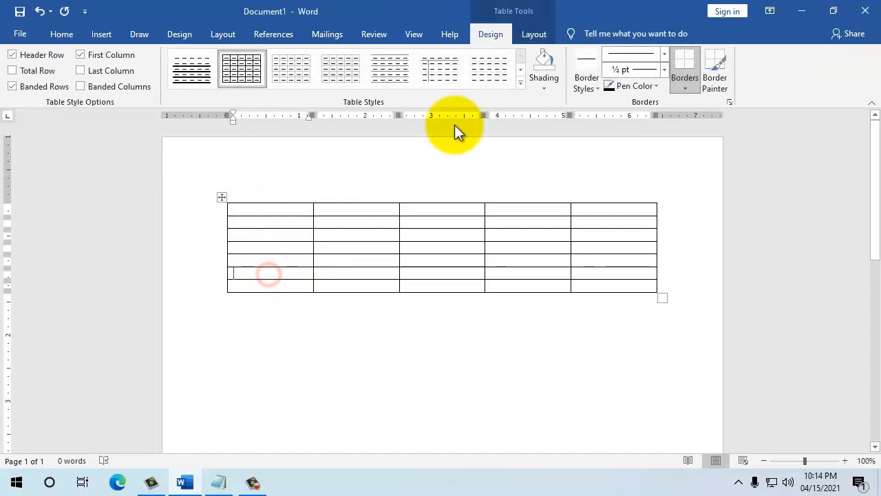